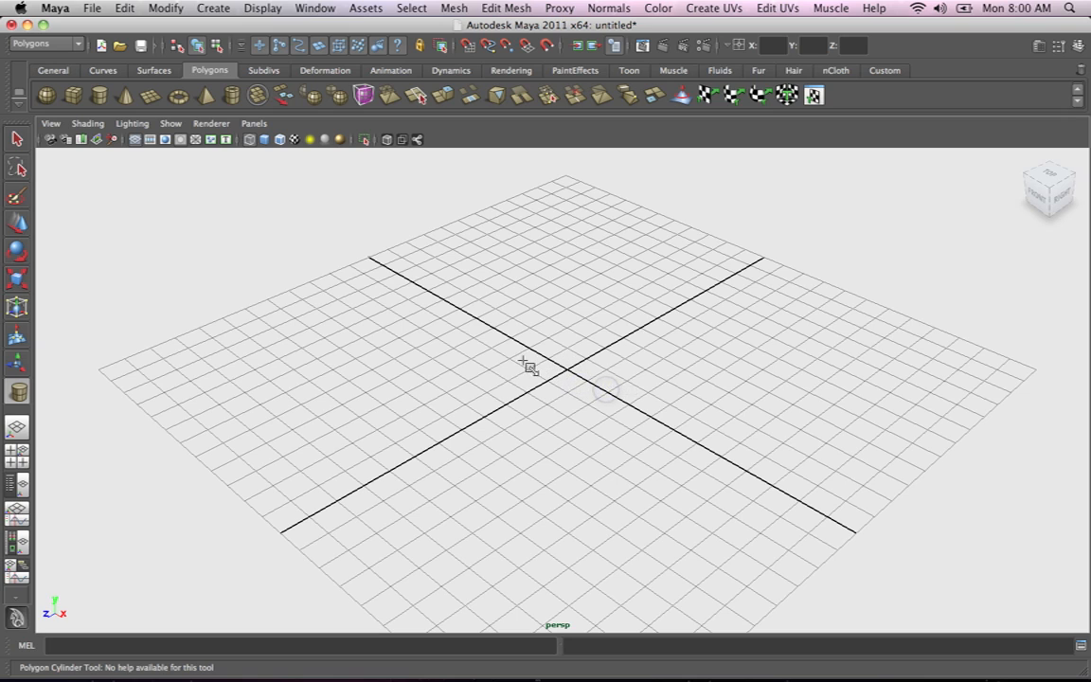
Create a polygon cylinder with radius about 2.2 and height about 6.2 beside the grid's centre and show it shaded
{"action": "left_click_drag", "start_coordinate": [519, 374], "coordinate": [526, 219]}
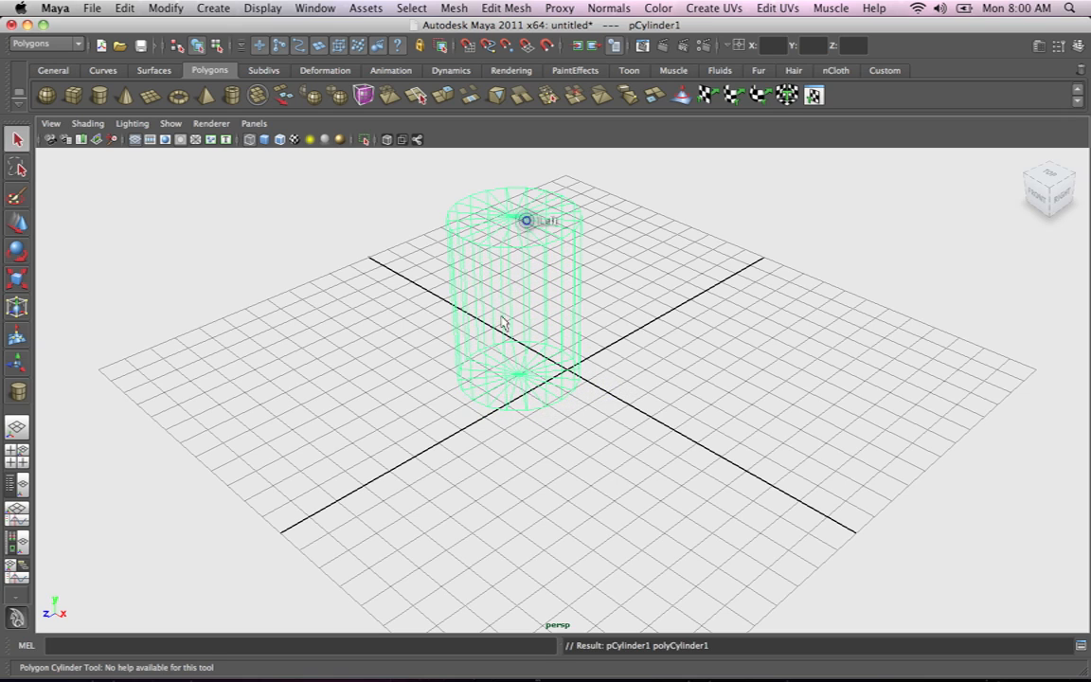
{"action": "key", "text": "5"}
{"action": "middle_click_drag", "start_coordinate": [589, 368], "coordinate": [445, 383], "text": "alt"}
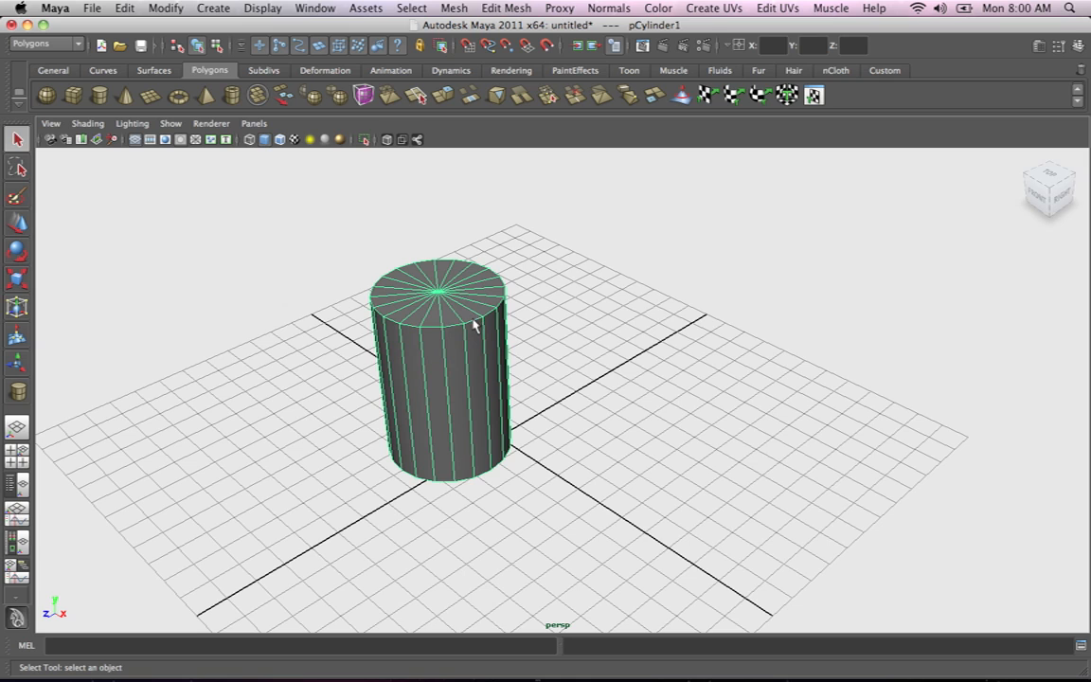
Set the cylinder's Subdivisions Axis to 12
{"action": "key", "text": "ctrl+a"}
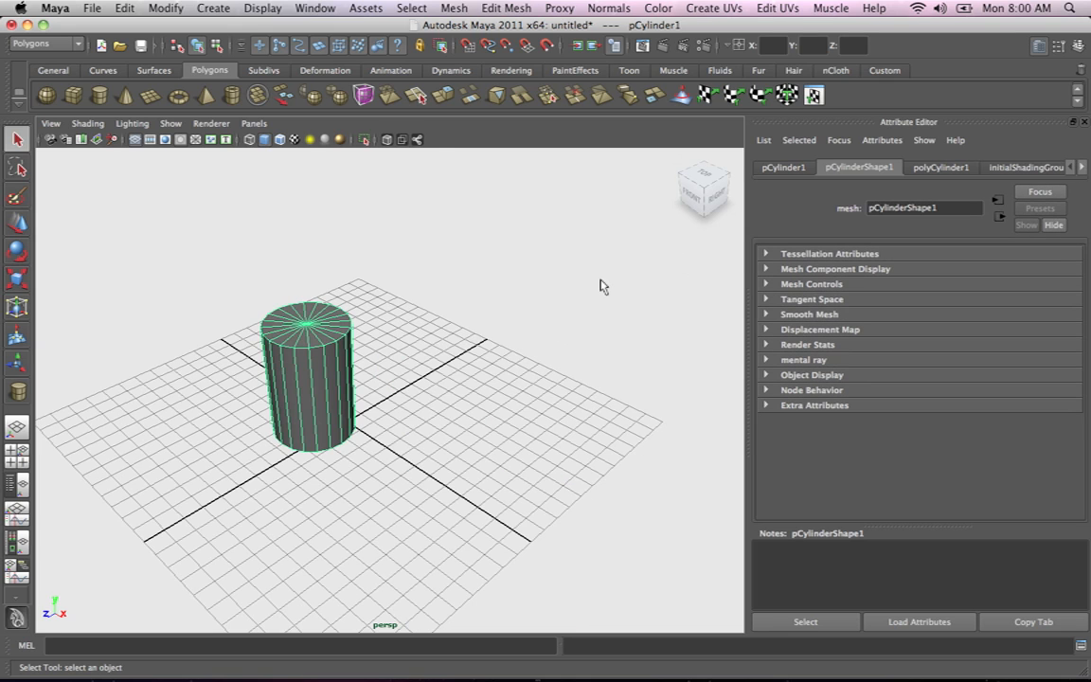
{"action": "key", "text": "ctrl+a"}
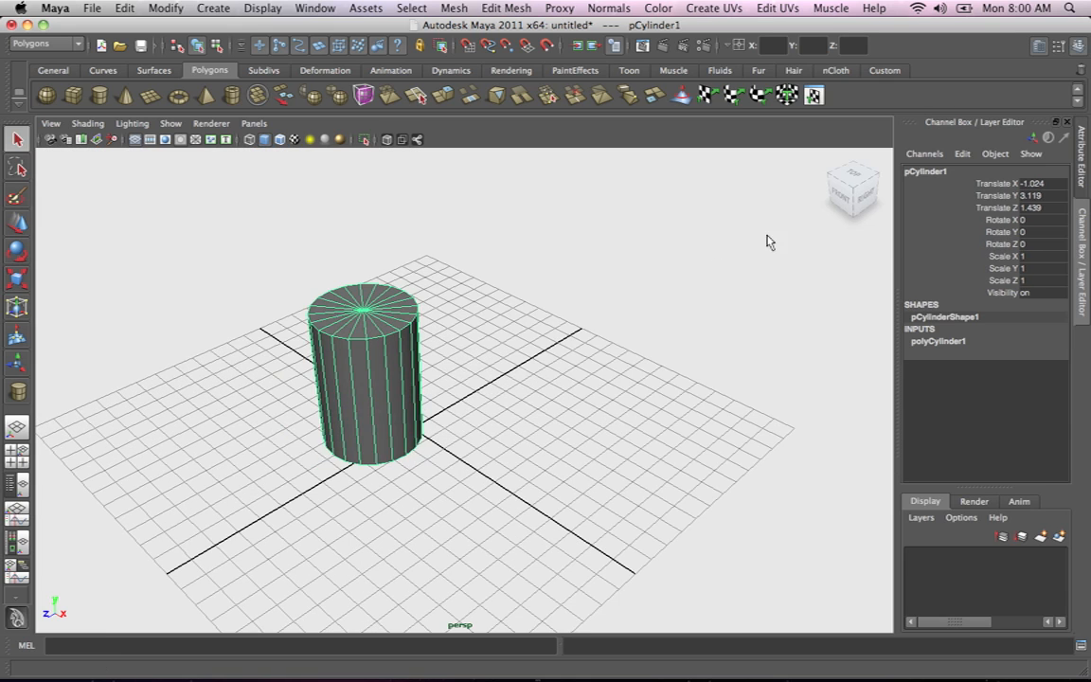
{"action": "left_click", "coordinate": [932, 342]}
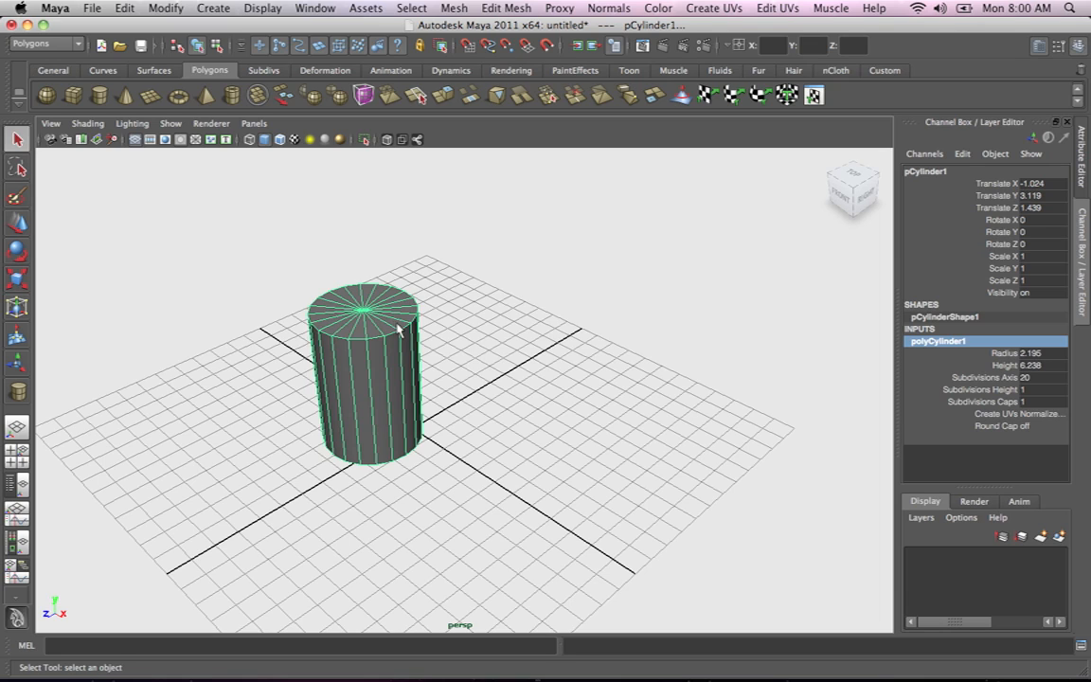
{"action": "double_click", "coordinate": [1026, 377]}
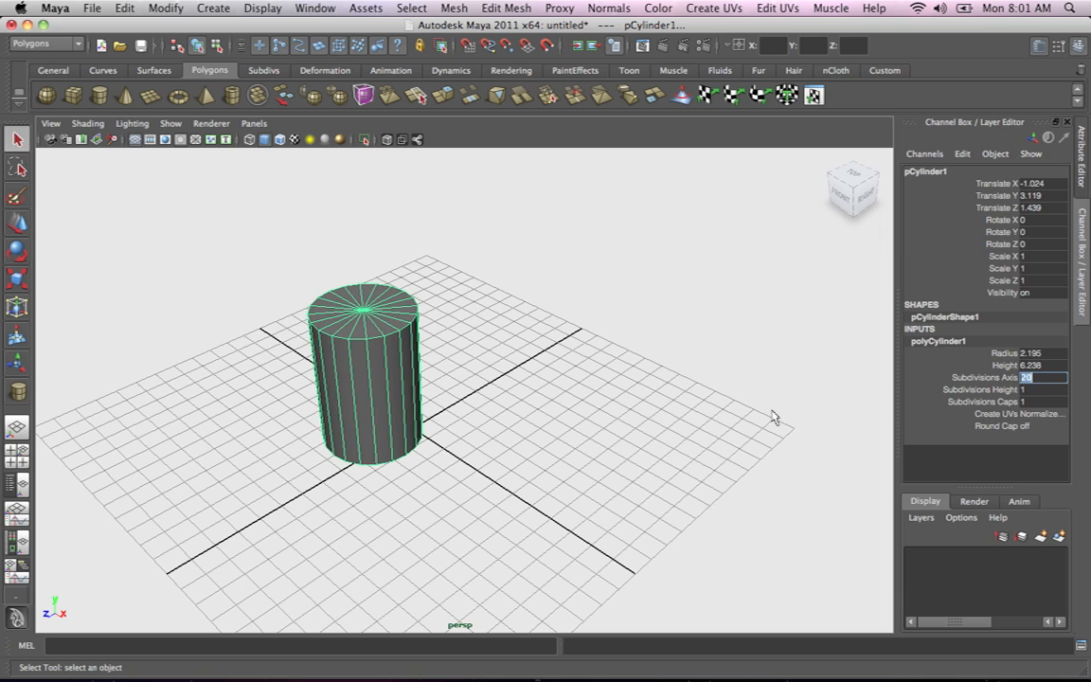
{"action": "type", "text": "12"}
{"action": "key", "text": "Return"}
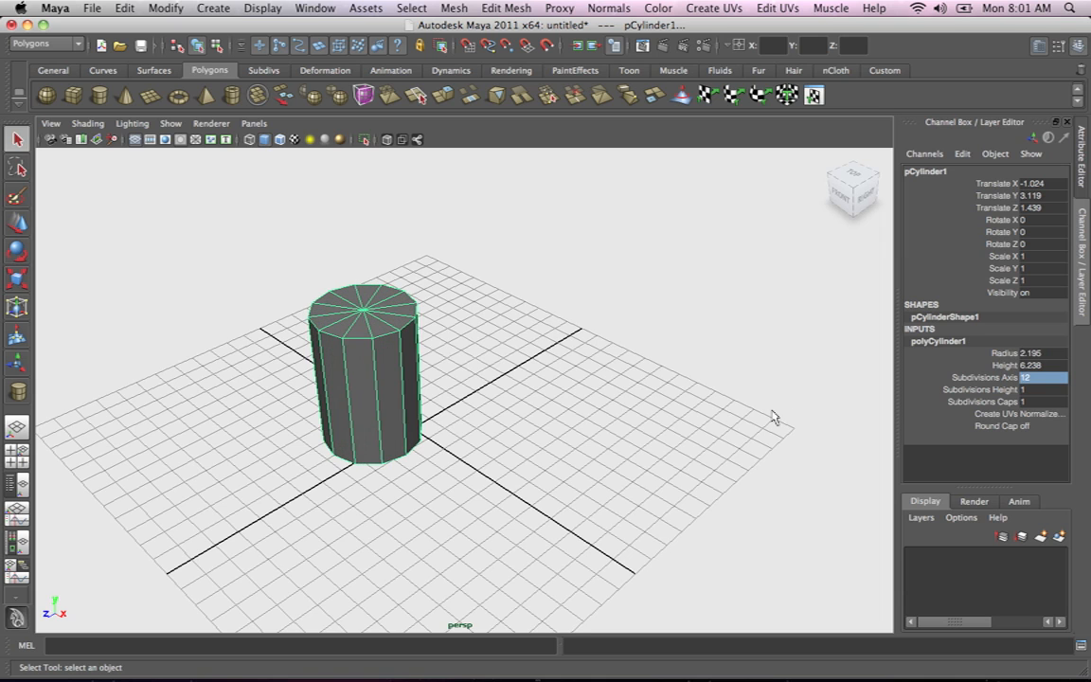
Delete the cylinder's side and bottom faces, keeping only the top cap
{"action": "left_click_drag", "start_coordinate": [594, 310], "coordinate": [573, 397], "text": "alt"}
{"action": "left_click_drag", "start_coordinate": [455, 280], "coordinate": [533, 282], "text": "alt"}
{"action": "left_click_drag", "start_coordinate": [565, 325], "coordinate": [566, 258], "text": "alt"}
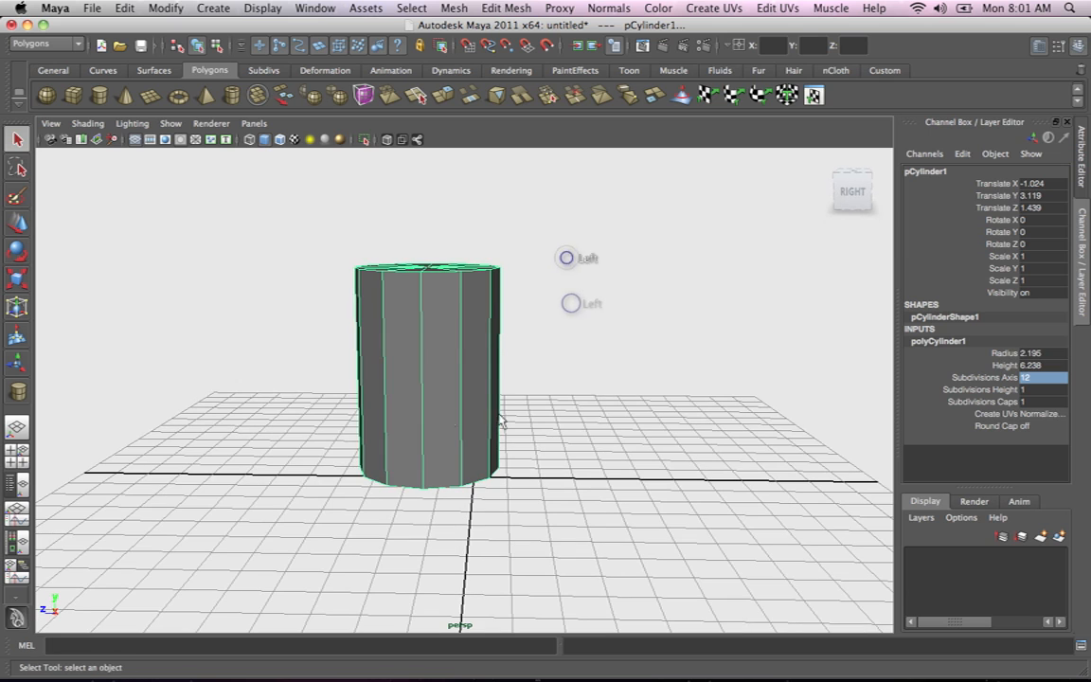
{"action": "right_click_drag", "start_coordinate": [542, 353], "coordinate": [447, 337], "text": "alt"}
{"action": "left_click_drag", "start_coordinate": [548, 357], "coordinate": [511, 342], "text": "alt"}
{"action": "right_click", "coordinate": [458, 338]}
{"action": "right_click_drag", "start_coordinate": [464, 341], "coordinate": [458, 369]}
{"action": "left_click_drag", "start_coordinate": [452, 370], "coordinate": [426, 353], "text": "alt"}
{"action": "left_click_drag", "start_coordinate": [316, 354], "coordinate": [584, 507]}
{"action": "left_click_drag", "start_coordinate": [594, 388], "coordinate": [558, 413], "text": "alt"}
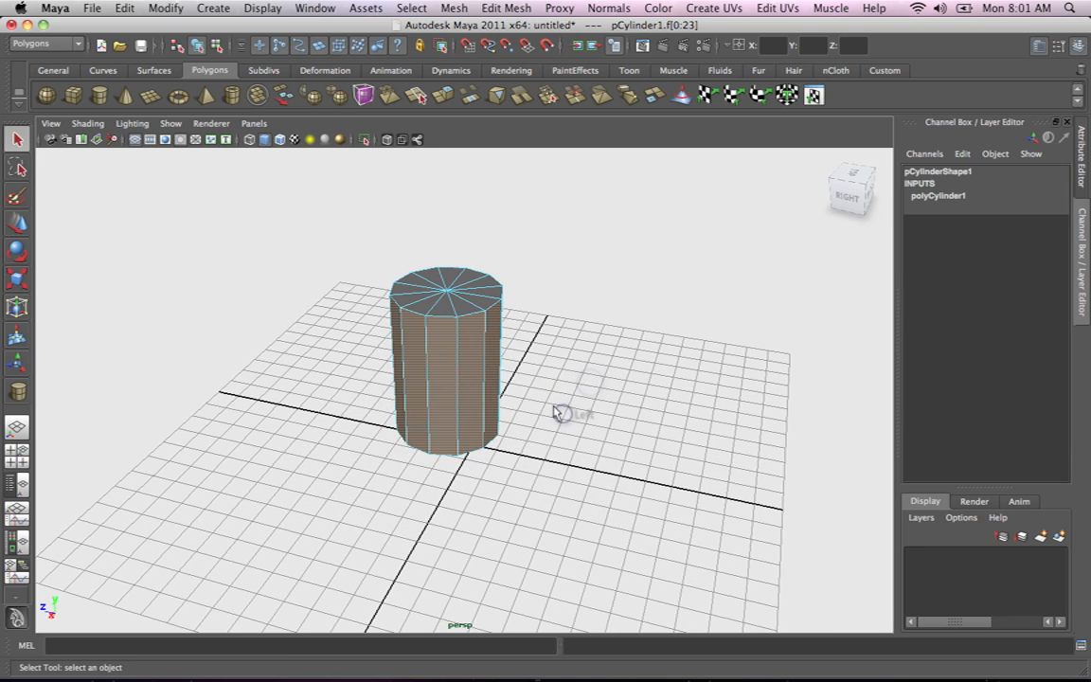
{"action": "key", "text": "Delete"}
Return to object selection and center the pivot of the remaining disc
{"action": "left_click_drag", "start_coordinate": [625, 302], "coordinate": [652, 314], "text": "alt"}
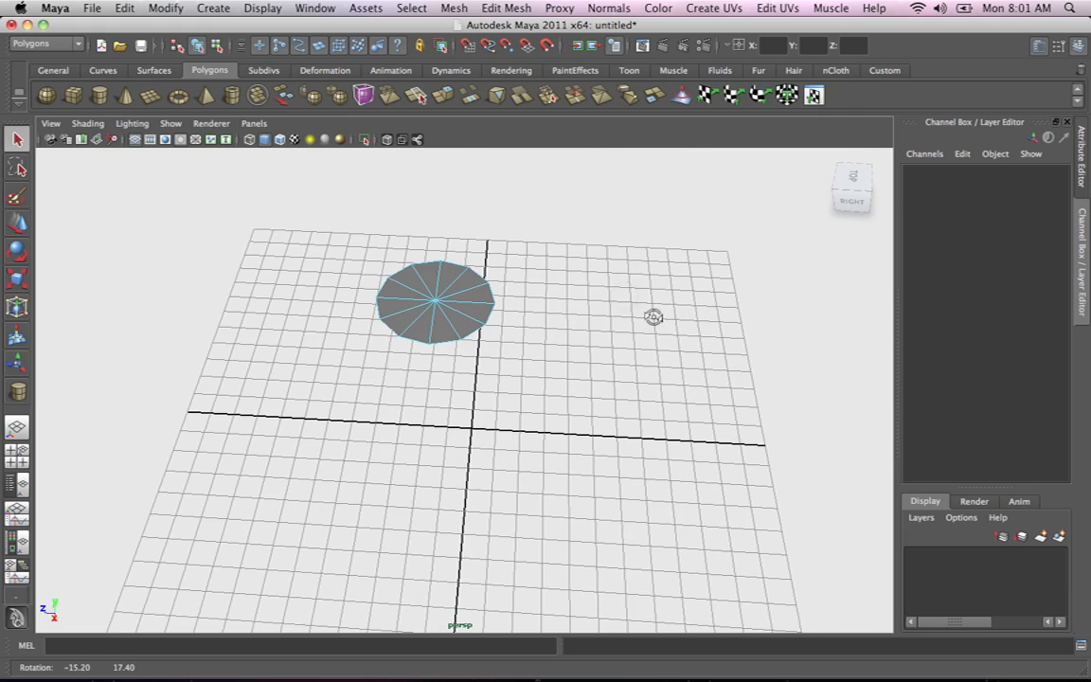
{"action": "left_click_drag", "start_coordinate": [568, 307], "coordinate": [565, 290], "text": "alt"}
{"action": "right_click_drag", "start_coordinate": [457, 301], "coordinate": [497, 288]}
{"action": "left_click_drag", "start_coordinate": [524, 295], "coordinate": [502, 344], "text": "alt"}
{"action": "left_click", "coordinate": [500, 287]}
{"action": "key", "text": "w"}
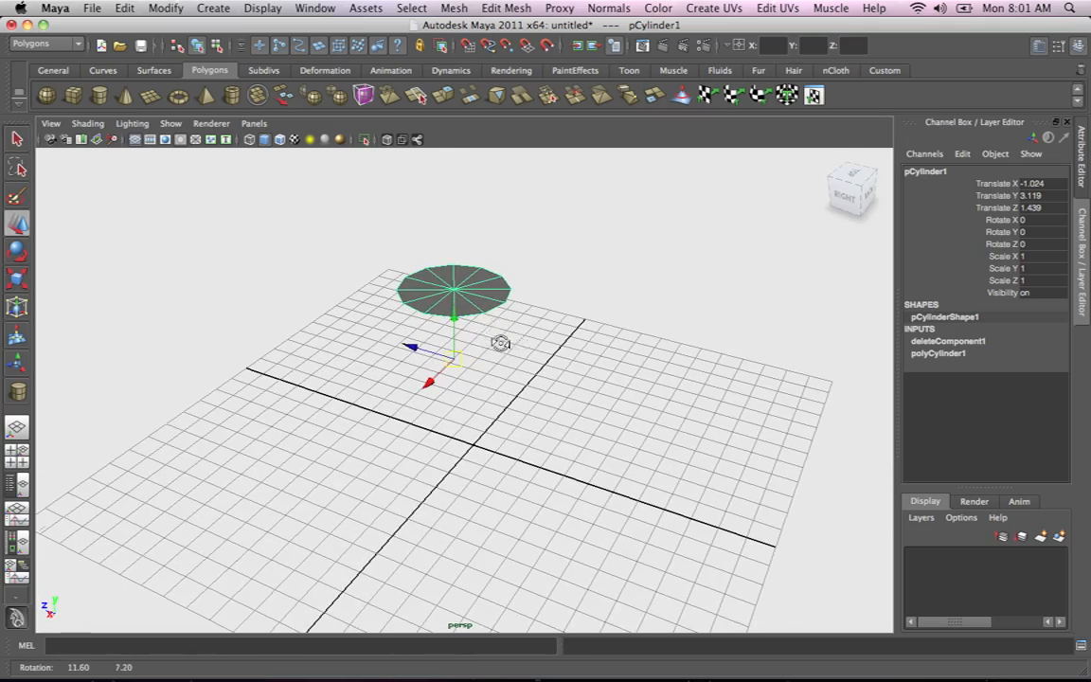
{"action": "left_click", "coordinate": [162, 9]}
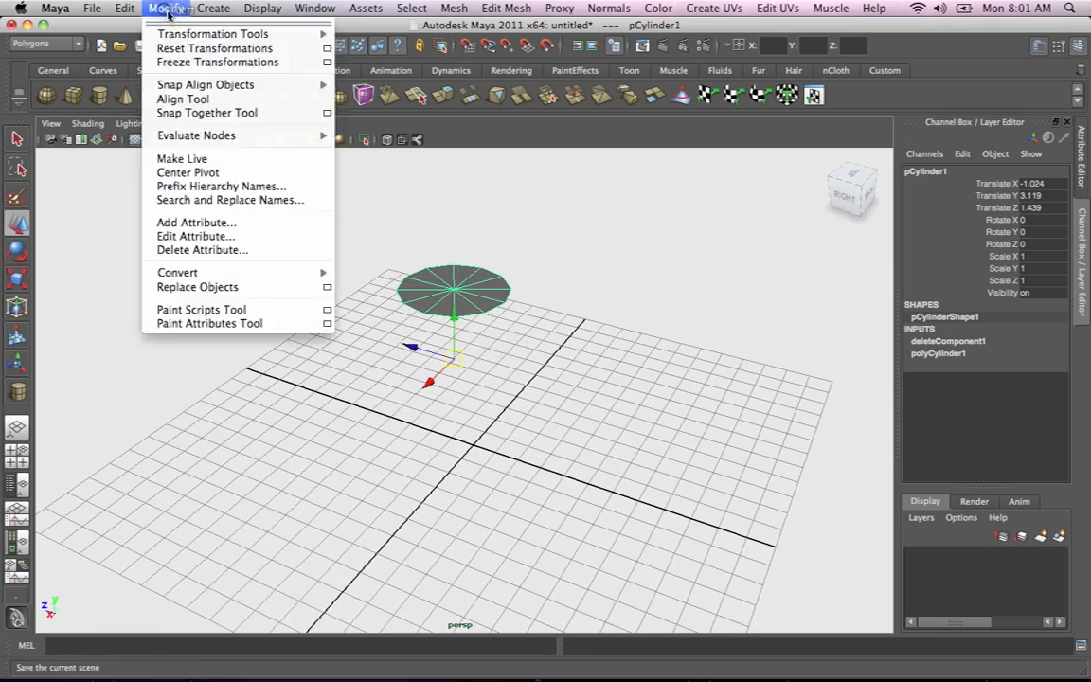
{"action": "left_click", "coordinate": [202, 170]}
Lower the disc vertically with grid snapping to Translate Y -4.119
{"action": "left_click_drag", "start_coordinate": [546, 349], "coordinate": [575, 311], "text": "alt"}
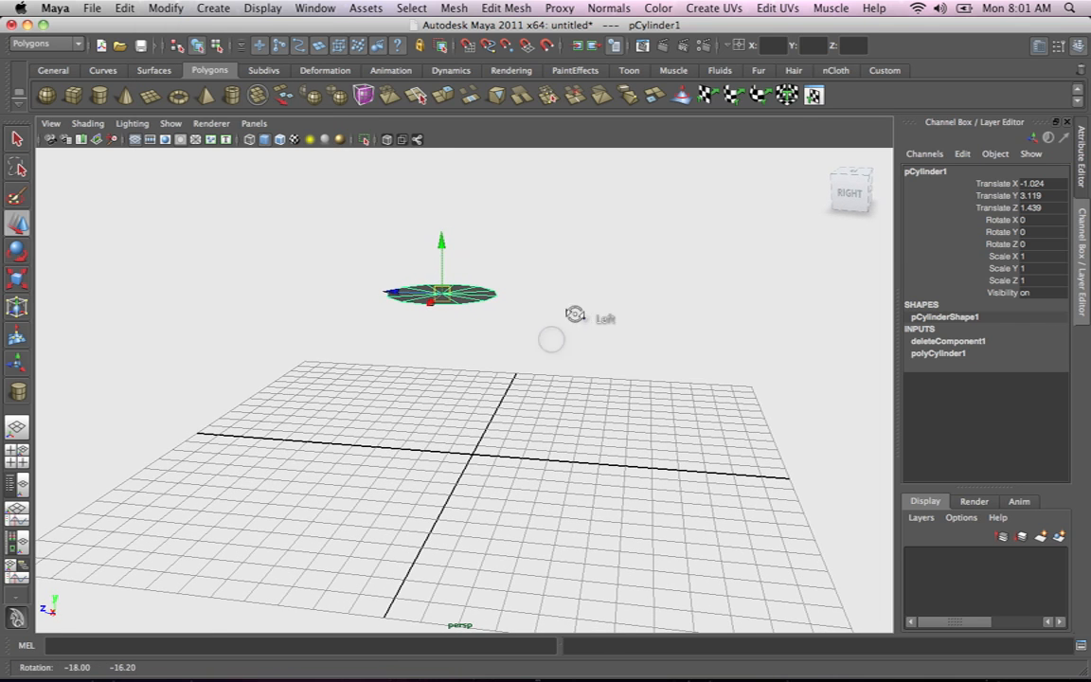
{"action": "left_click", "coordinate": [442, 240]}
{"action": "mouse_move", "coordinate": [443, 241]}
{"action": "left_mouse_down"}
{"action": "mouse_move", "coordinate": [445, 274]}
{"action": "mouse_move", "coordinate": [441, 264]}
{"action": "left_mouse_up"}
{"action": "left_click_drag", "start_coordinate": [532, 298], "coordinate": [496, 185], "text": "alt"}
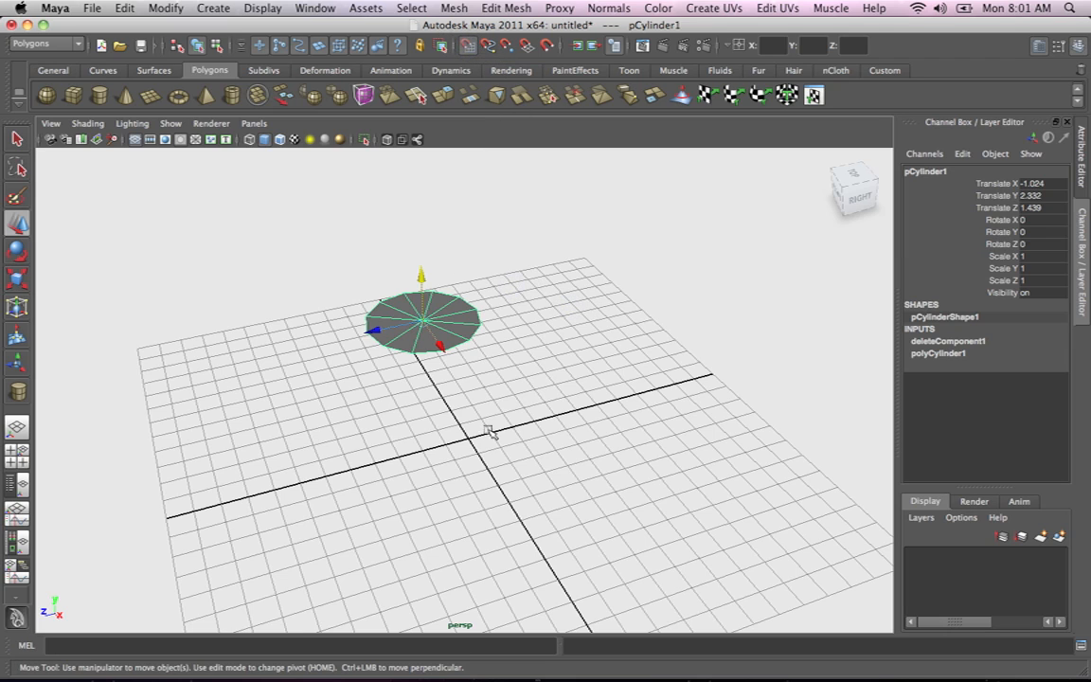
{"action": "middle_click_drag", "start_coordinate": [518, 426], "coordinate": [555, 428]}
{"action": "left_click_drag", "start_coordinate": [554, 428], "coordinate": [602, 380], "text": "alt"}
{"action": "right_click_drag", "start_coordinate": [465, 405], "coordinate": [601, 446], "text": "alt"}
{"action": "middle_click_drag", "start_coordinate": [545, 392], "coordinate": [604, 296], "text": "alt"}
{"action": "left_click_drag", "start_coordinate": [577, 338], "coordinate": [570, 292], "text": "alt"}
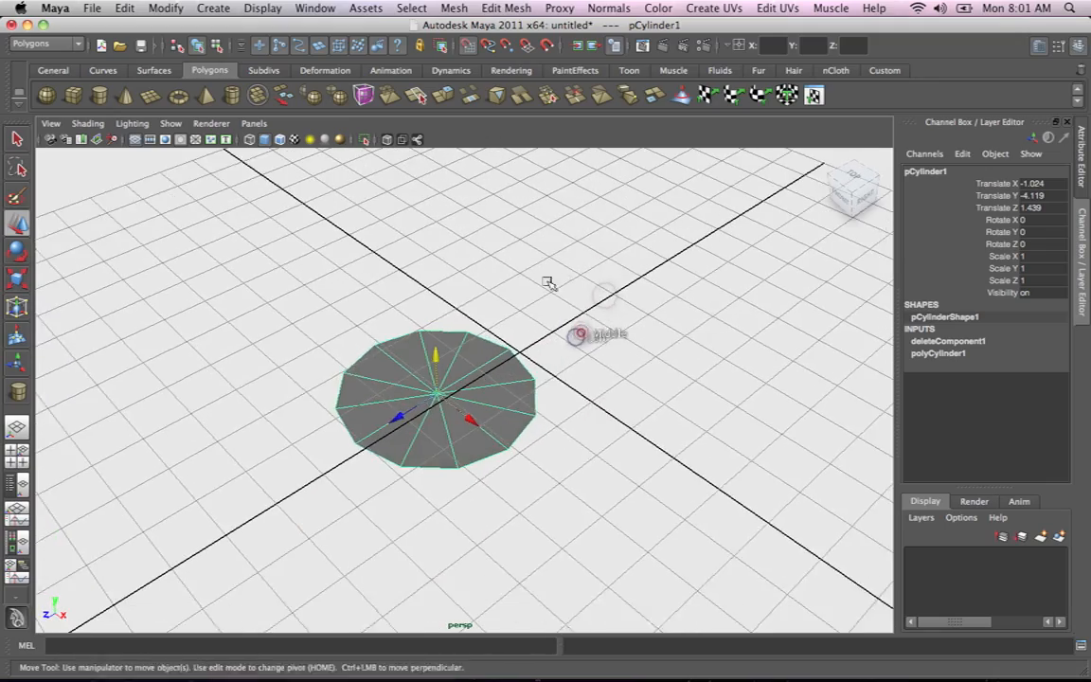
In the top view, extract the six faces of the disc's positive-X half and move them about 11 units along X
{"action": "right_click_drag", "start_coordinate": [570, 293], "coordinate": [533, 278], "text": "alt"}
{"action": "right_click_drag", "start_coordinate": [617, 289], "coordinate": [508, 280], "text": "alt"}
{"action": "left_click_drag", "start_coordinate": [553, 338], "coordinate": [468, 275], "text": "alt"}
{"action": "left_click_drag", "start_coordinate": [628, 285], "coordinate": [579, 319], "text": "alt"}
{"action": "right_click_drag", "start_coordinate": [474, 295], "coordinate": [651, 312], "text": "alt"}
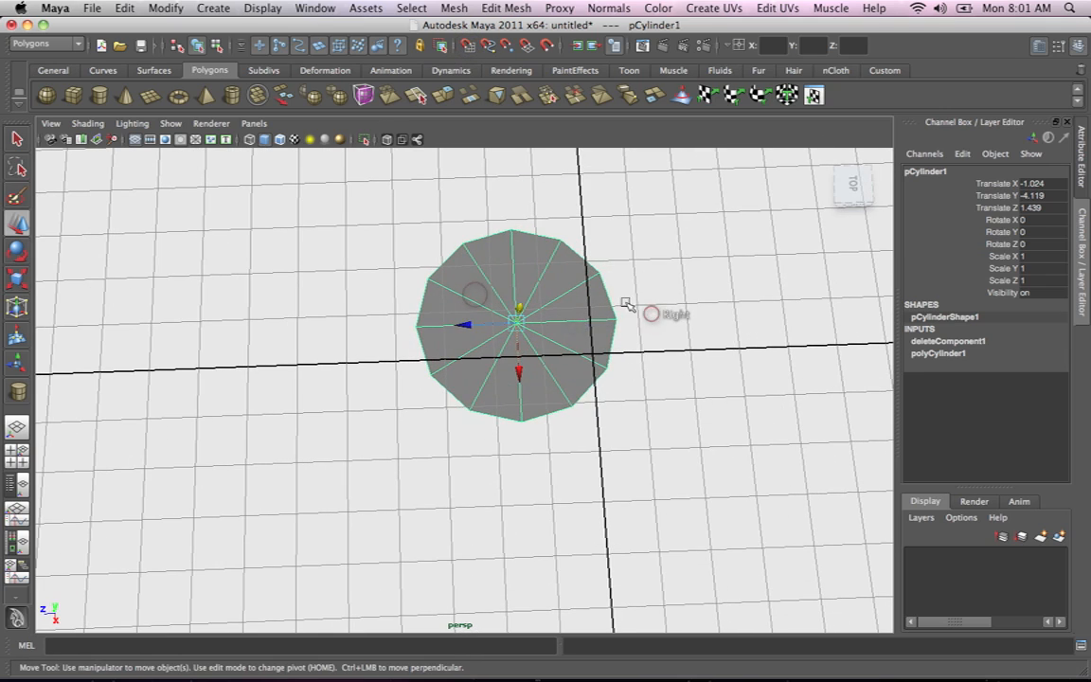
{"action": "key", "text": "space"}
{"action": "left_click_drag", "start_coordinate": [628, 295], "coordinate": [568, 296]}
{"action": "middle_click_drag", "start_coordinate": [569, 331], "coordinate": [562, 269], "text": "alt"}
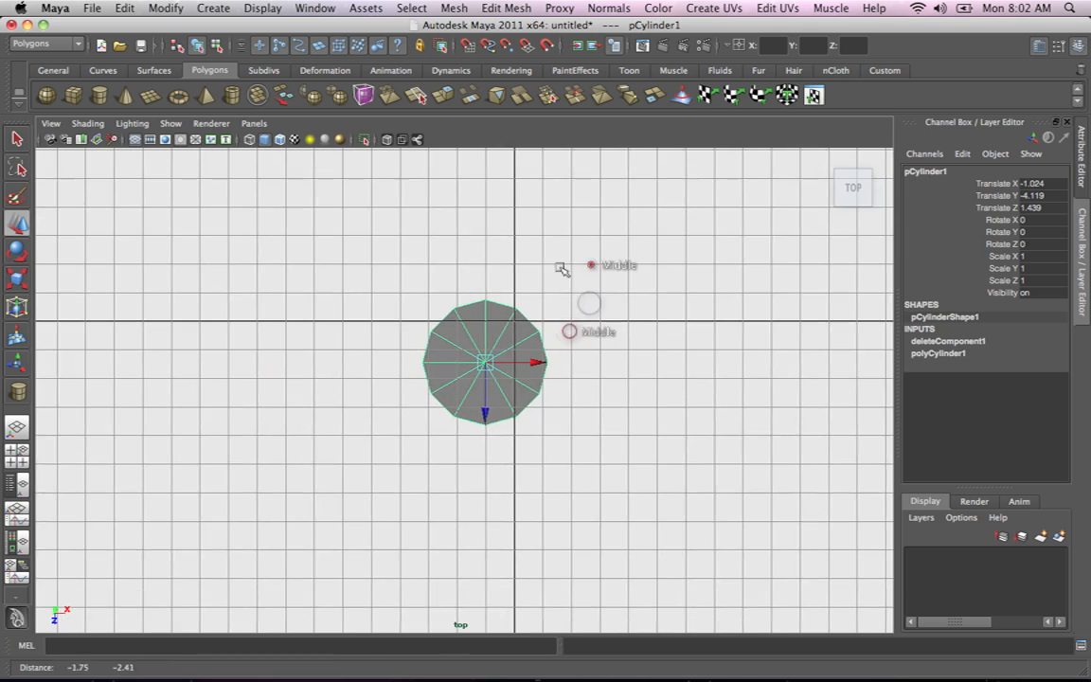
{"action": "right_click_drag", "start_coordinate": [561, 268], "coordinate": [762, 383], "text": "alt"}
{"action": "right_click_drag", "start_coordinate": [559, 340], "coordinate": [567, 372]}
{"action": "left_click_drag", "start_coordinate": [686, 461], "coordinate": [504, 231]}
{"action": "right_click_drag", "start_coordinate": [617, 287], "coordinate": [512, 299], "text": "alt"}
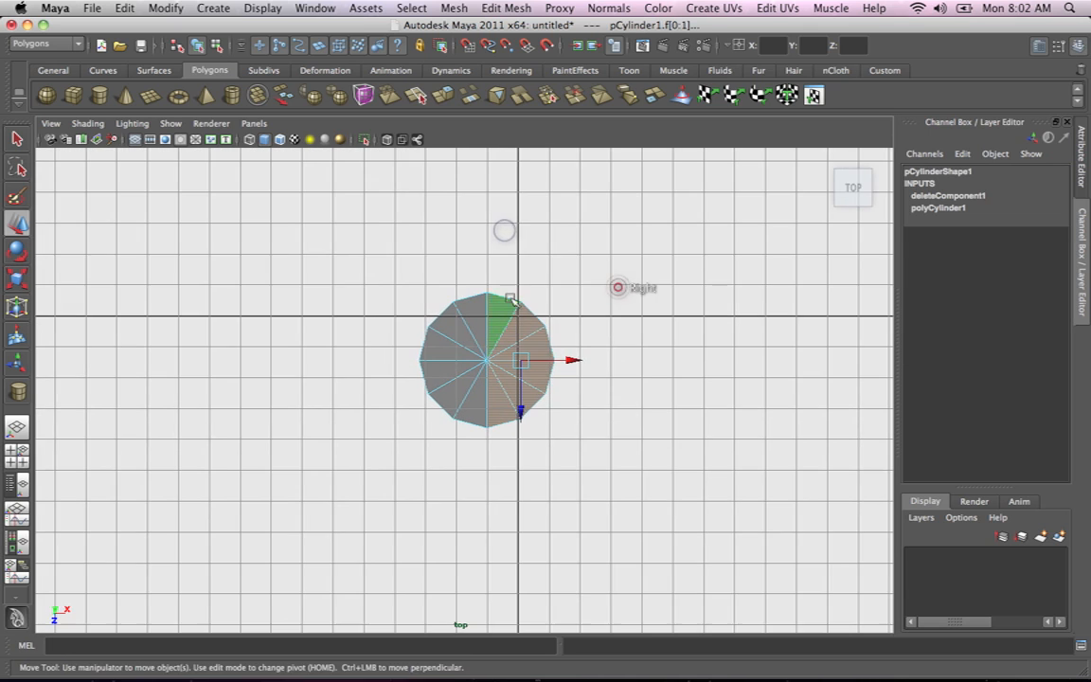
{"action": "middle_click_drag", "start_coordinate": [511, 289], "coordinate": [524, 247], "text": "alt"}
{"action": "right_click_drag", "start_coordinate": [540, 268], "coordinate": [733, 329], "text": "alt"}
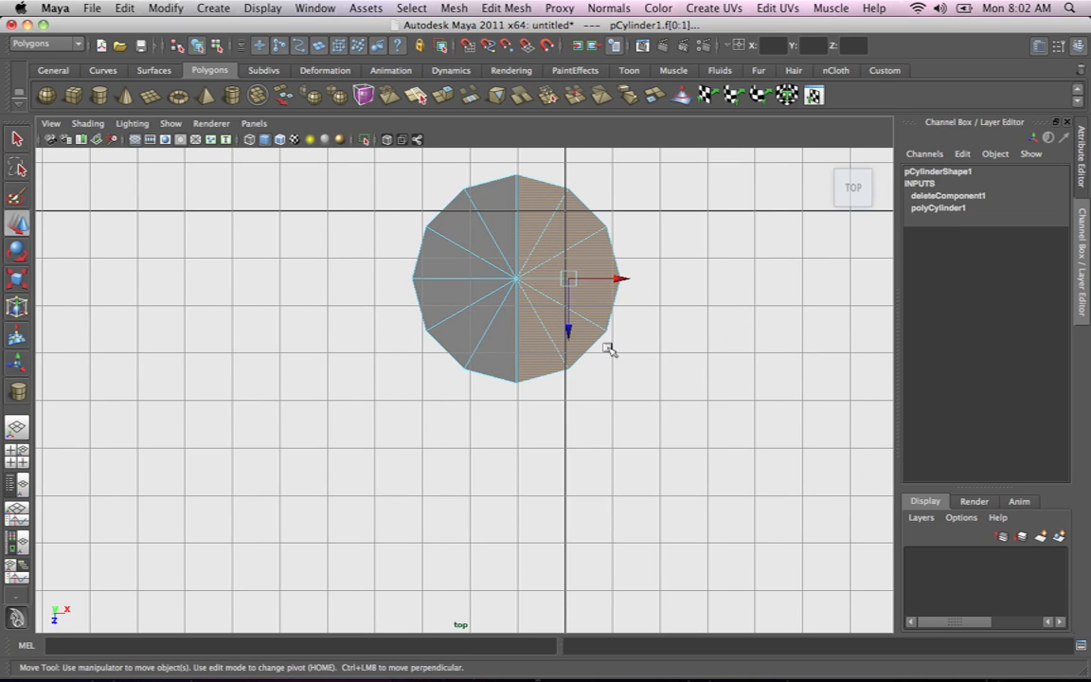
{"action": "middle_click_drag", "start_coordinate": [656, 303], "coordinate": [528, 350], "text": "alt"}
{"action": "right_click_drag", "start_coordinate": [528, 307], "coordinate": [448, 277], "text": "alt"}
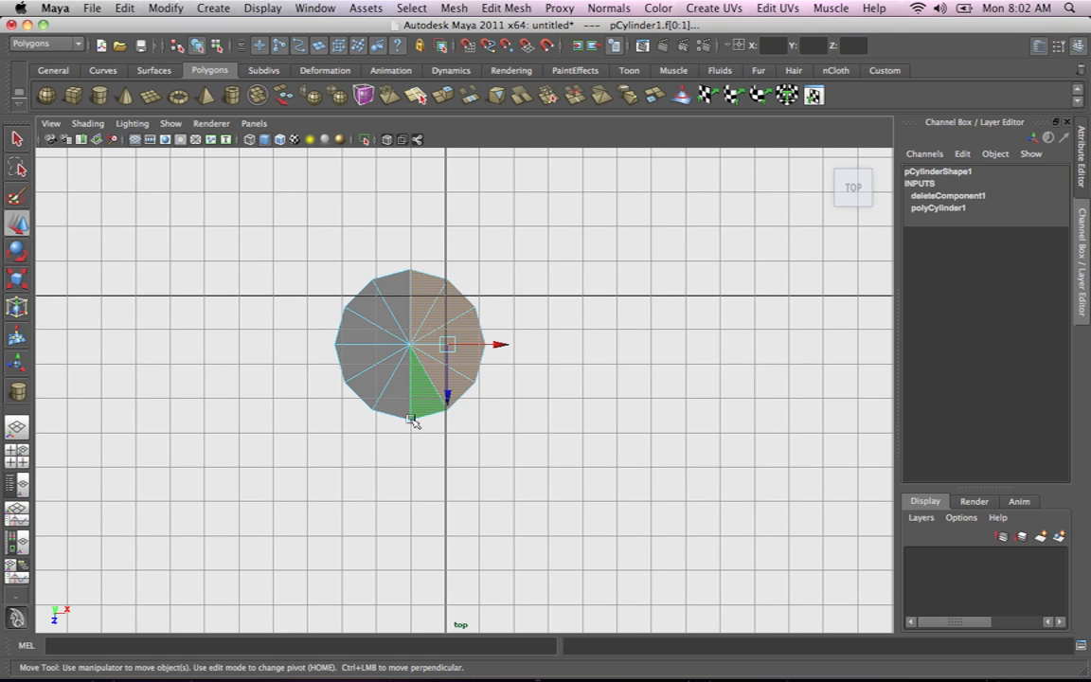
{"action": "left_click", "coordinate": [518, 5]}
{"action": "mouse_move", "coordinate": [453, 8]}
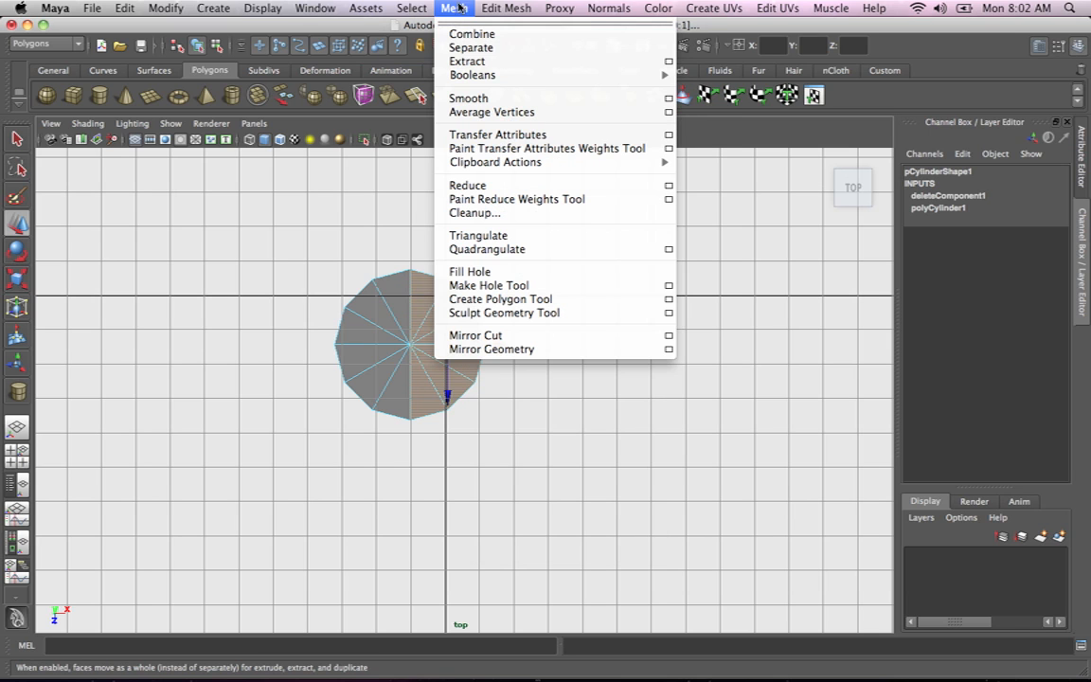
{"action": "left_click", "coordinate": [480, 62]}
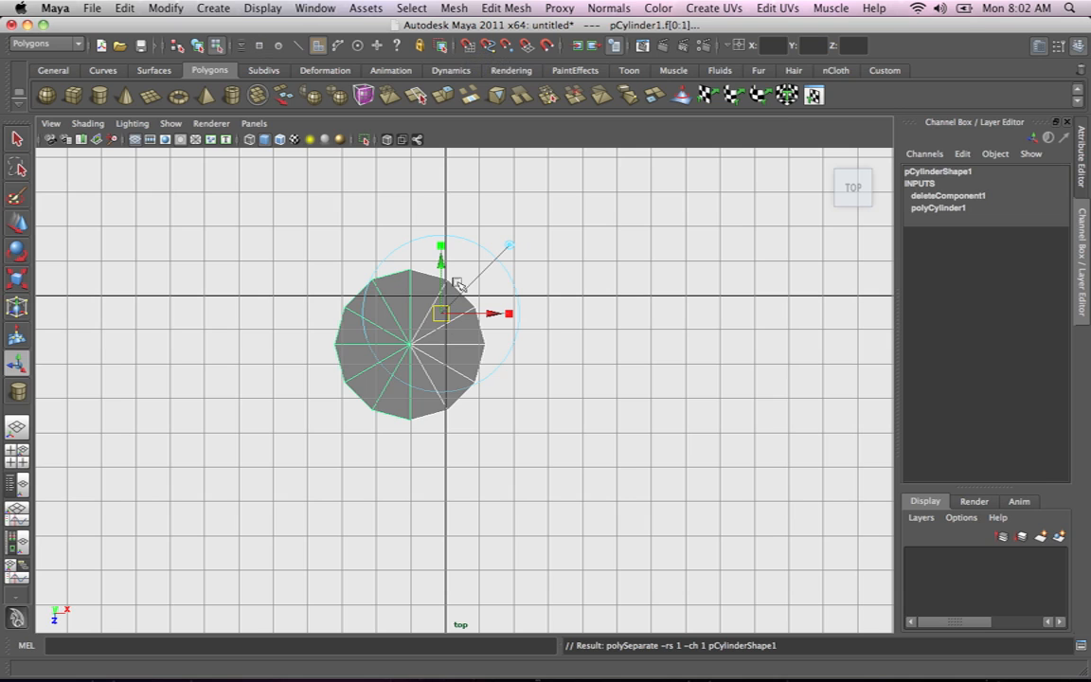
{"action": "left_click_drag", "start_coordinate": [499, 311], "coordinate": [880, 320]}
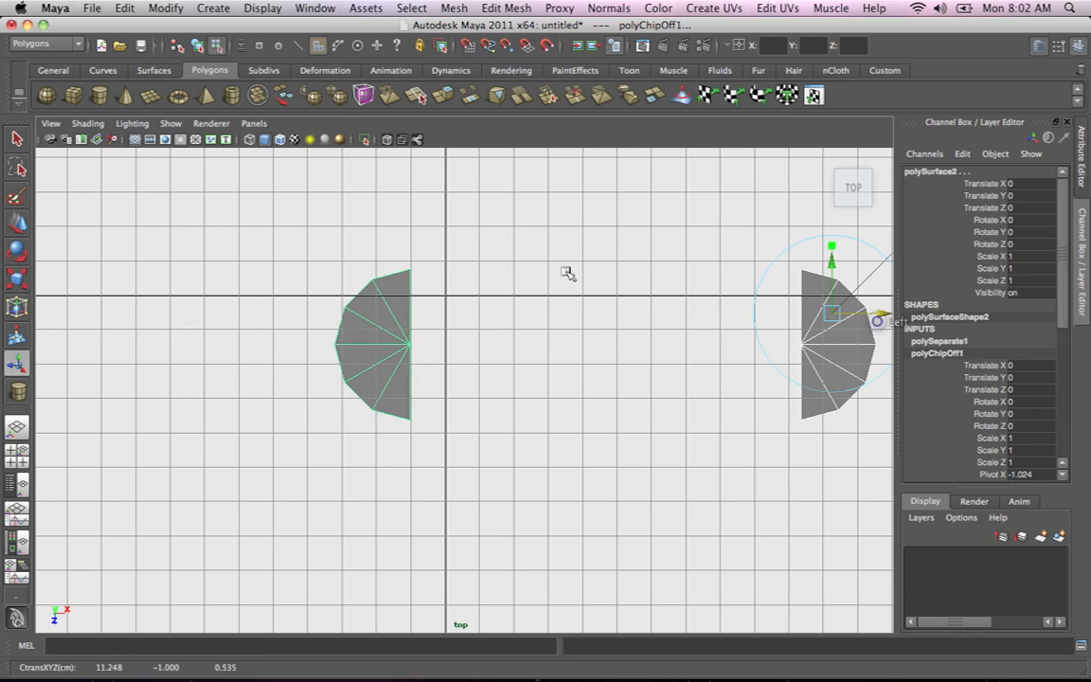
Return to object selection, deselect everything and show both half-discs in the perspective view
{"action": "right_click_drag", "start_coordinate": [399, 298], "coordinate": [459, 271]}
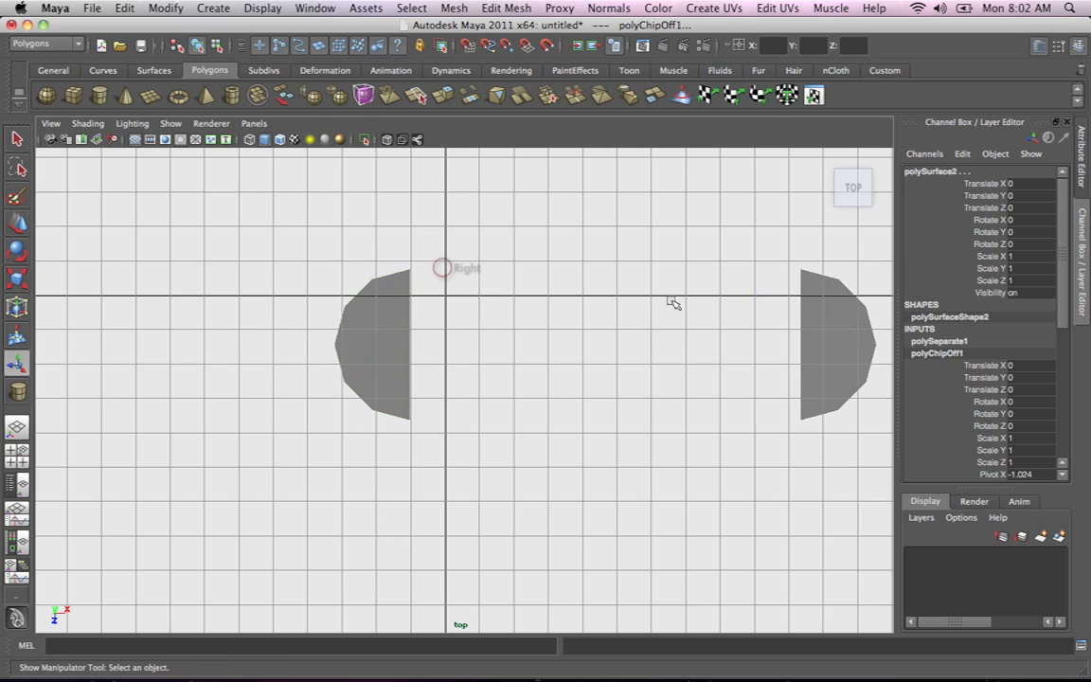
{"action": "left_click", "coordinate": [653, 322]}
{"action": "key", "text": "space"}
{"action": "left_click_drag", "start_coordinate": [647, 325], "coordinate": [655, 295]}
{"action": "left_click_drag", "start_coordinate": [581, 341], "coordinate": [792, 278], "text": "alt"}
{"action": "right_click_drag", "start_coordinate": [793, 277], "coordinate": [503, 307], "text": "alt"}
{"action": "left_click_drag", "start_coordinate": [504, 307], "coordinate": [528, 345], "text": "alt"}
{"action": "right_click_drag", "start_coordinate": [504, 337], "coordinate": [694, 367], "text": "alt"}
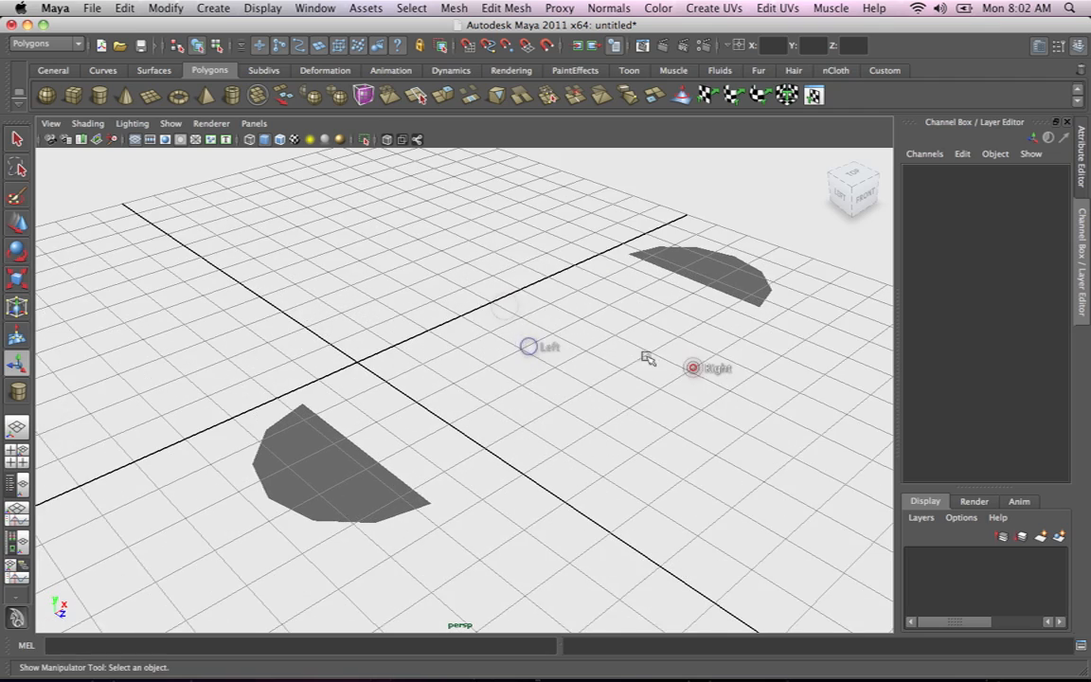
Select each half-disc in turn to check whether they are separate objects
{"action": "middle_click_drag", "start_coordinate": [648, 358], "coordinate": [611, 351], "text": "alt"}
{"action": "left_click_drag", "start_coordinate": [613, 352], "coordinate": [606, 363], "text": "alt"}
{"action": "left_click", "coordinate": [296, 417]}
{"action": "left_click", "coordinate": [717, 242]}
{"action": "left_click", "coordinate": [294, 393]}
{"action": "left_click", "coordinate": [732, 244]}
{"action": "right_click_drag", "start_coordinate": [606, 288], "coordinate": [343, 324], "text": "alt"}
{"action": "left_click_drag", "start_coordinate": [338, 363], "coordinate": [428, 403]}
{"action": "left_click_drag", "start_coordinate": [554, 264], "coordinate": [687, 310]}
{"action": "left_click_drag", "start_coordinate": [557, 368], "coordinate": [535, 362], "text": "alt"}
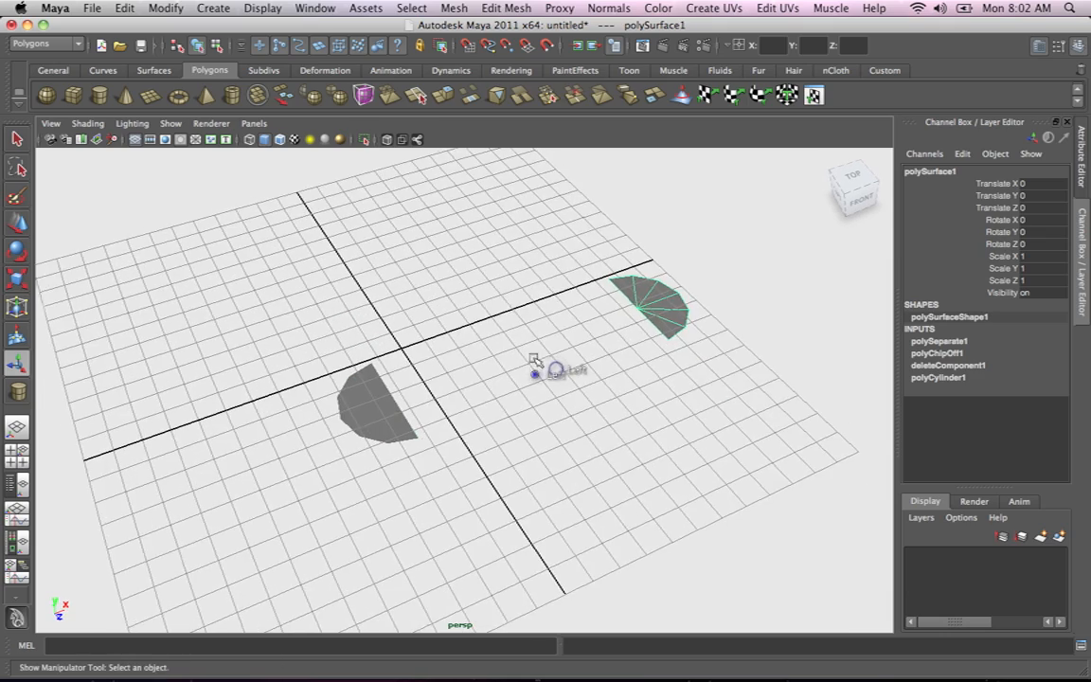
{"action": "right_click_drag", "start_coordinate": [487, 302], "coordinate": [599, 348], "text": "alt"}
{"action": "middle_click_drag", "start_coordinate": [599, 349], "coordinate": [609, 368], "text": "alt"}
{"action": "left_click_drag", "start_coordinate": [584, 371], "coordinate": [606, 370], "text": "alt"}
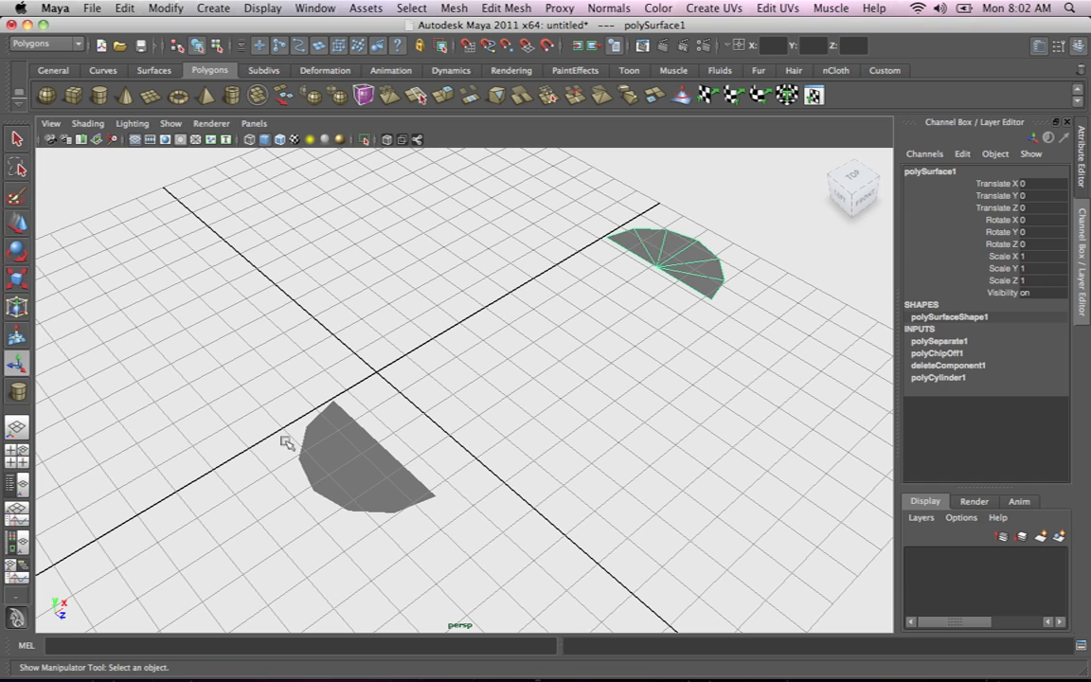
{"action": "left_click_drag", "start_coordinate": [447, 375], "coordinate": [483, 381], "text": "alt"}
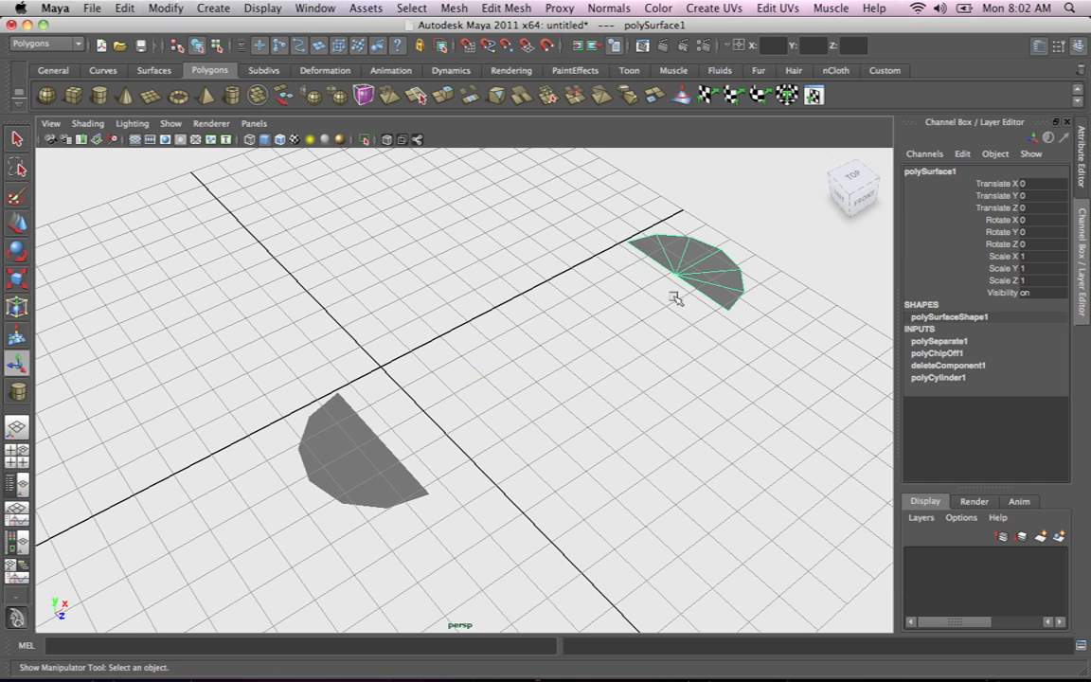
{"action": "left_click_drag", "start_coordinate": [625, 302], "coordinate": [531, 352], "text": "alt"}
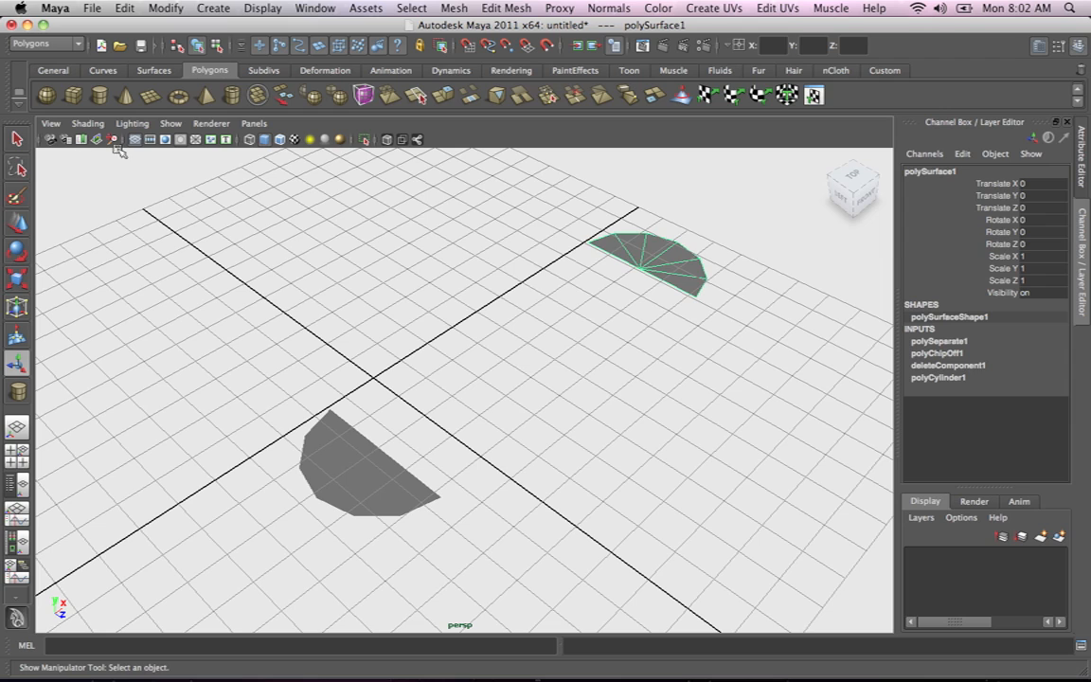
Hide the grid and combine the two half-discs into one polygon object
{"action": "left_click", "coordinate": [136, 139]}
{"action": "left_click_drag", "start_coordinate": [282, 251], "coordinate": [807, 485]}
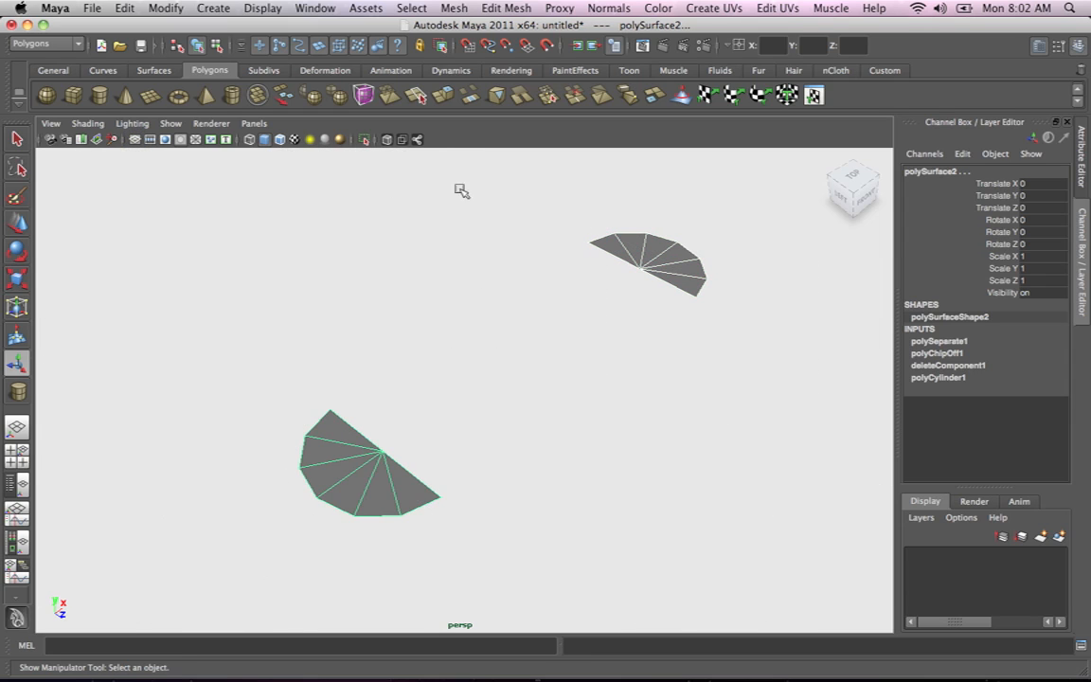
{"action": "left_click", "coordinate": [449, 8]}
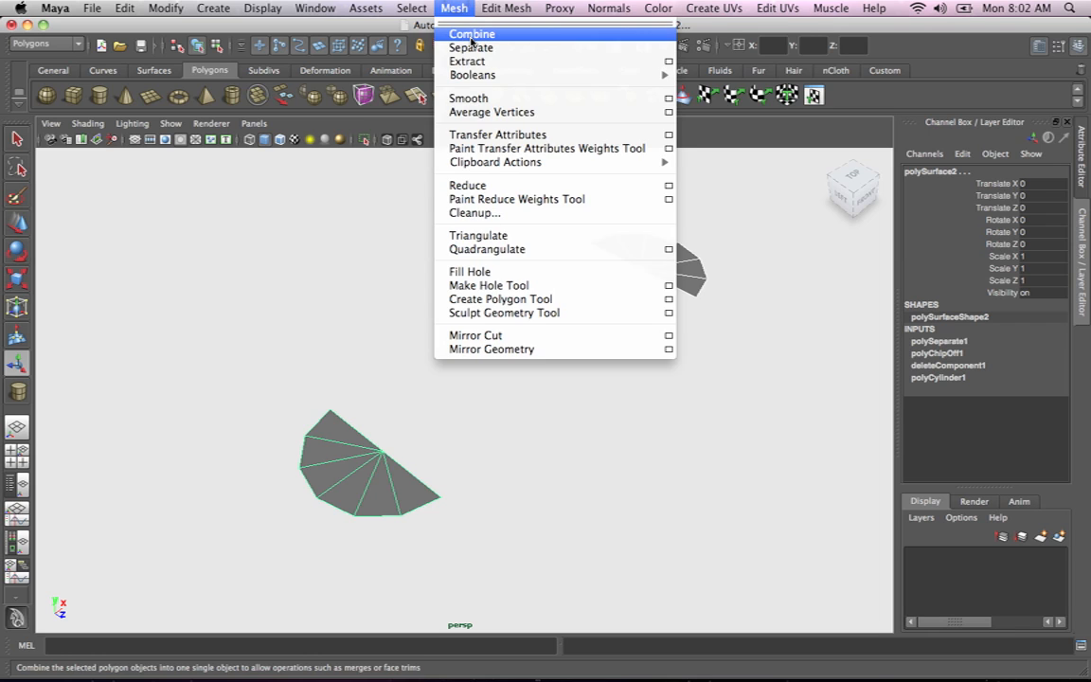
{"action": "left_click", "coordinate": [471, 34]}
Bridge one pair of opposite straight edges between the two half-discs on the combined object
{"action": "left_click_drag", "start_coordinate": [586, 337], "coordinate": [616, 336], "text": "alt"}
{"action": "right_click_drag", "start_coordinate": [616, 337], "coordinate": [662, 343], "text": "alt"}
{"action": "middle_click_drag", "start_coordinate": [638, 375], "coordinate": [647, 392], "text": "alt"}
{"action": "left_click_drag", "start_coordinate": [647, 392], "coordinate": [624, 394], "text": "alt"}
{"action": "right_click_drag", "start_coordinate": [355, 393], "coordinate": [349, 367]}
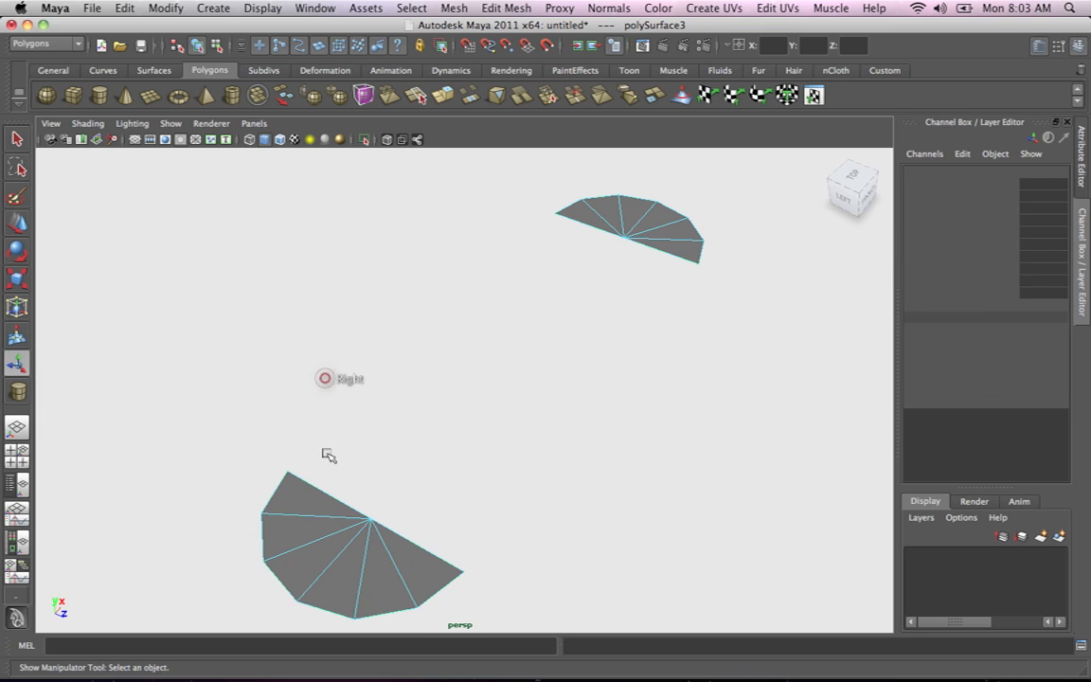
{"action": "left_click", "coordinate": [316, 493]}
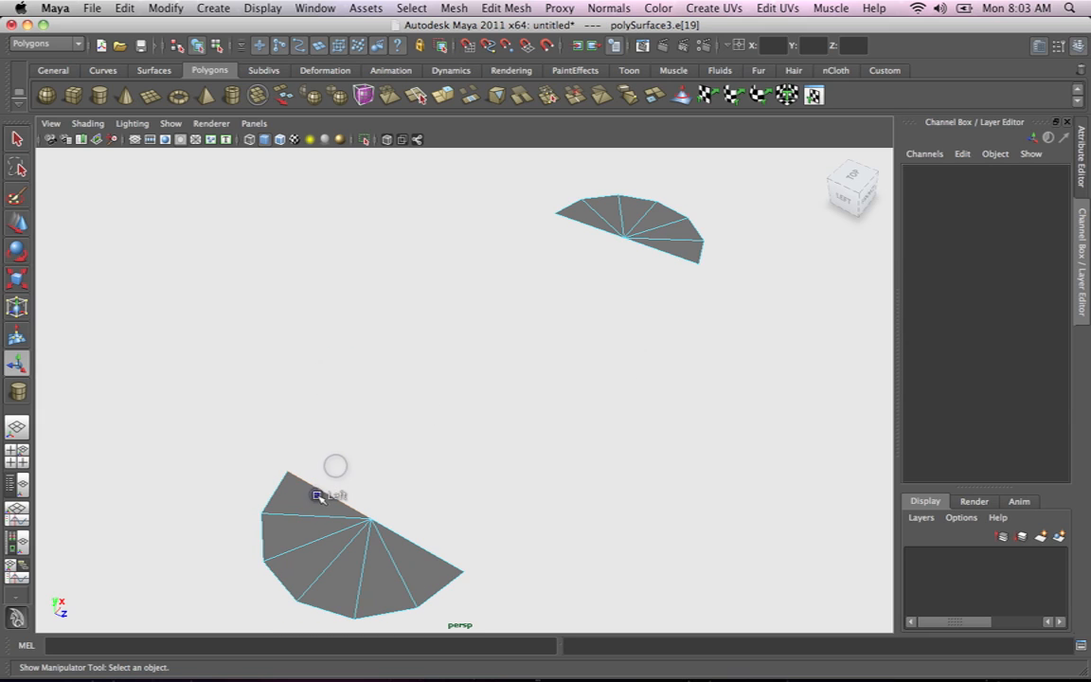
{"action": "left_click", "coordinate": [582, 220]}
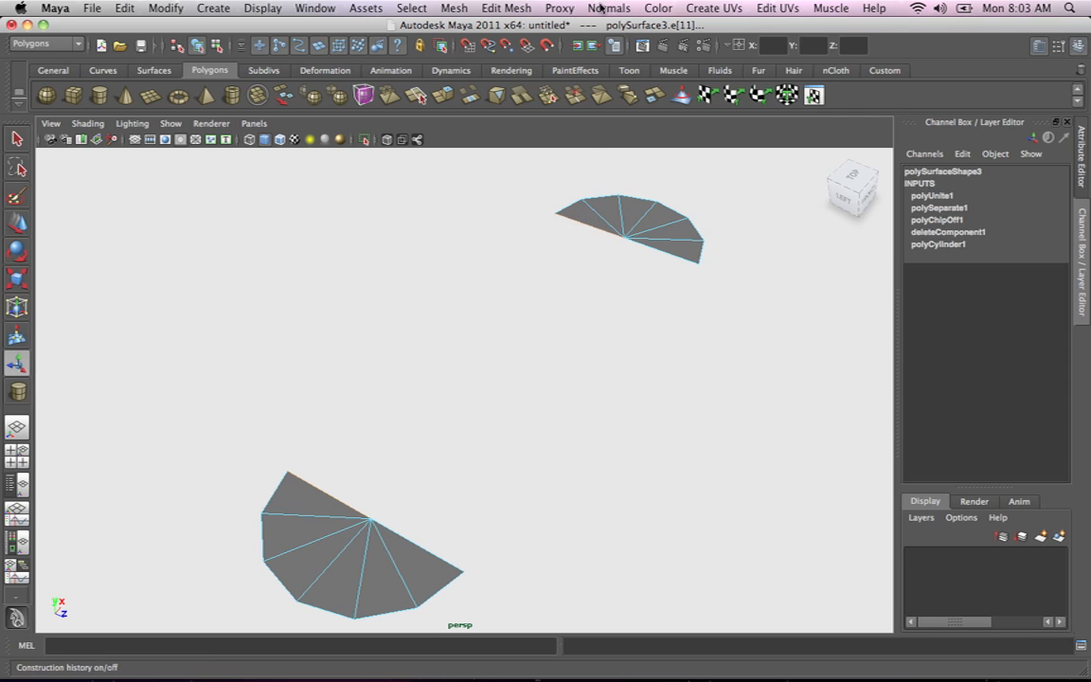
{"action": "left_click", "coordinate": [504, 7]}
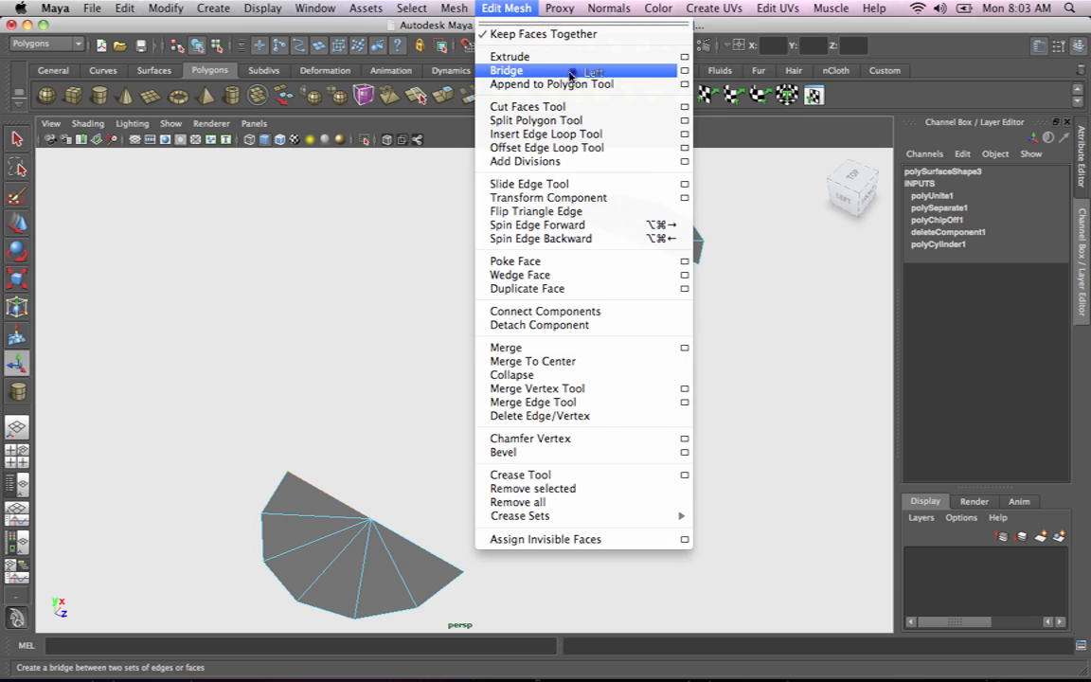
{"action": "left_click", "coordinate": [516, 71]}
Bridge the remaining pair of straight edges between the half-discs, return to object selection and select the whole shape
{"action": "left_click_drag", "start_coordinate": [623, 371], "coordinate": [562, 361], "text": "alt"}
{"action": "left_click", "coordinate": [365, 497]}
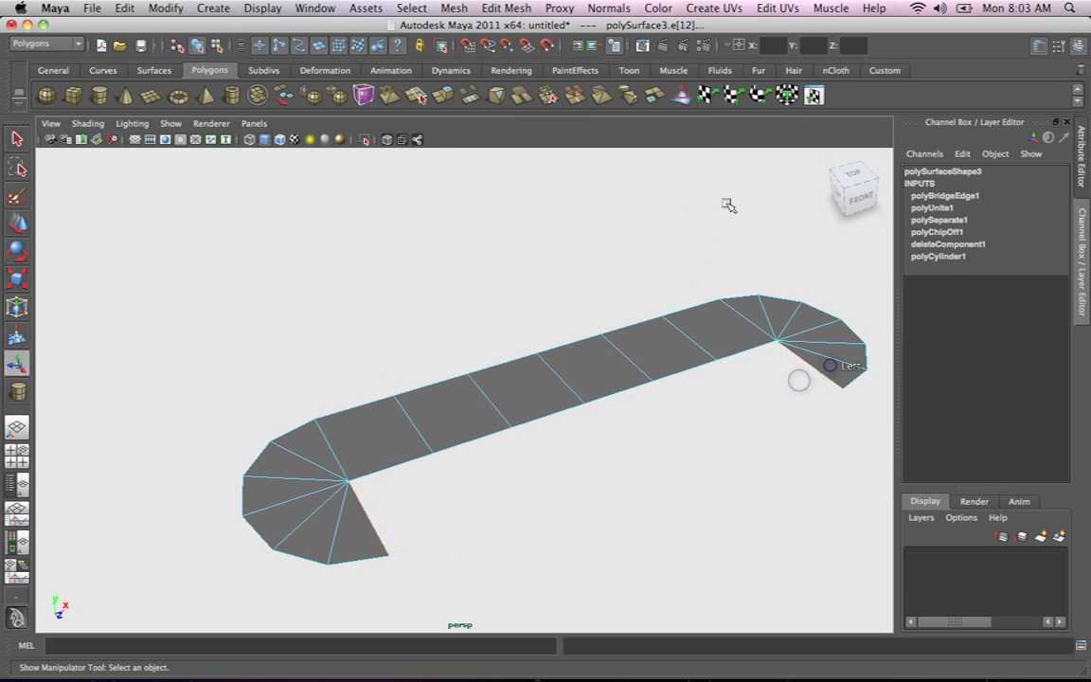
{"action": "left_click", "coordinate": [505, 7]}
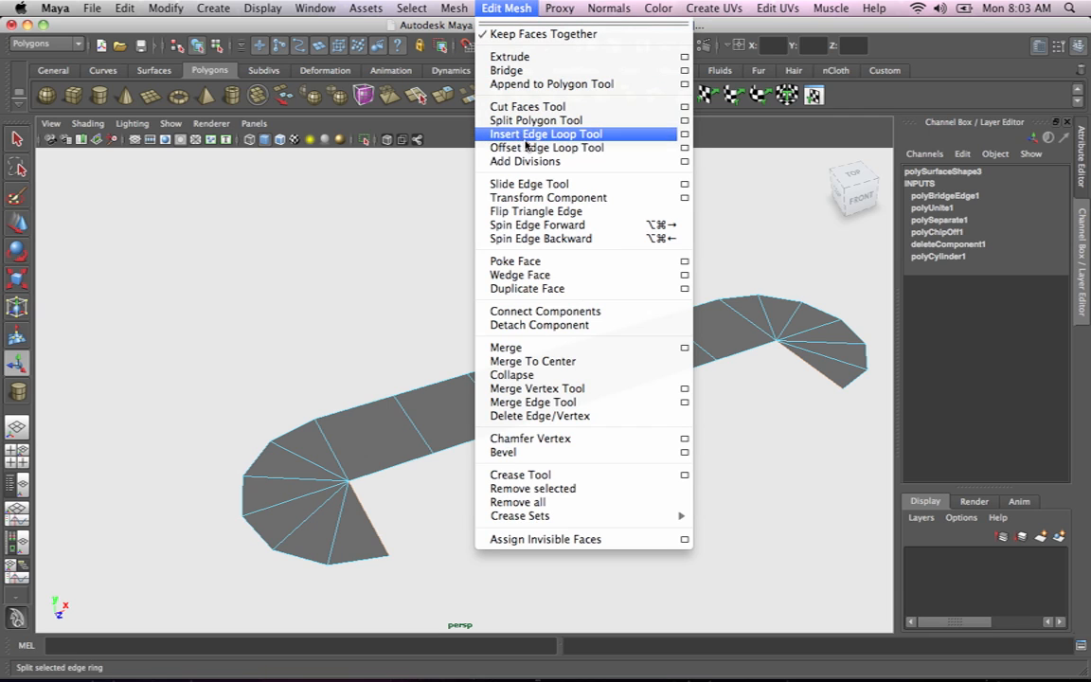
{"action": "left_click", "coordinate": [538, 71]}
{"action": "left_click_drag", "start_coordinate": [511, 336], "coordinate": [549, 371], "text": "alt"}
{"action": "right_click_drag", "start_coordinate": [584, 371], "coordinate": [625, 347]}
{"action": "left_click", "coordinate": [675, 382]}
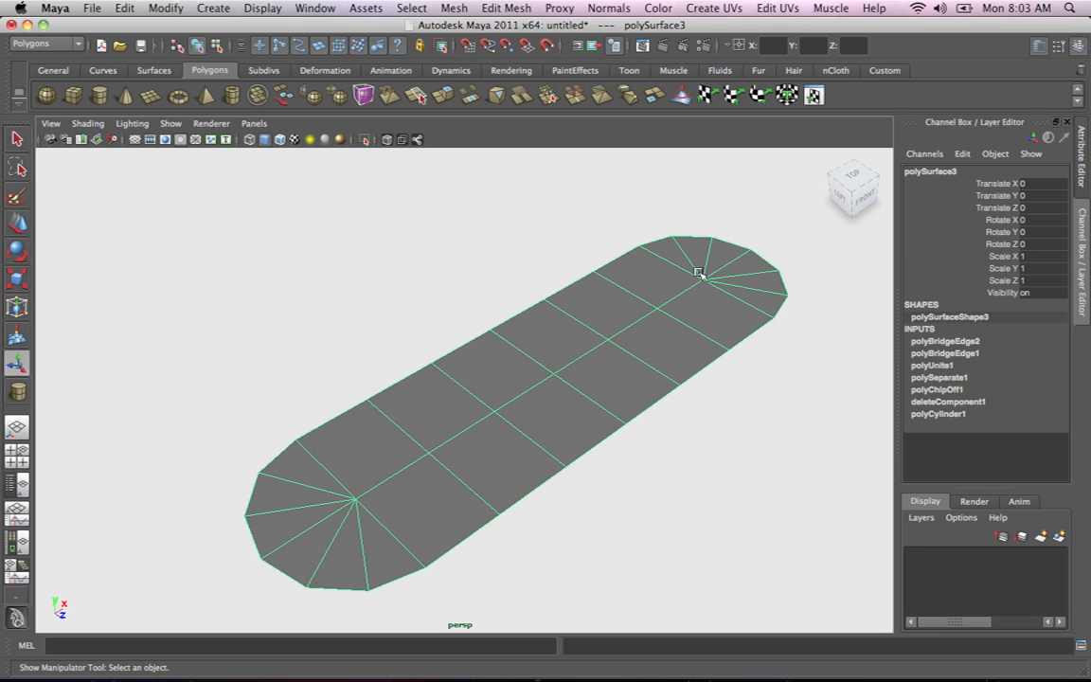
Turn off two-sided lighting in the perspective view and check the underside of the shape
{"action": "middle_click_drag", "start_coordinate": [584, 364], "coordinate": [562, 342], "text": "alt"}
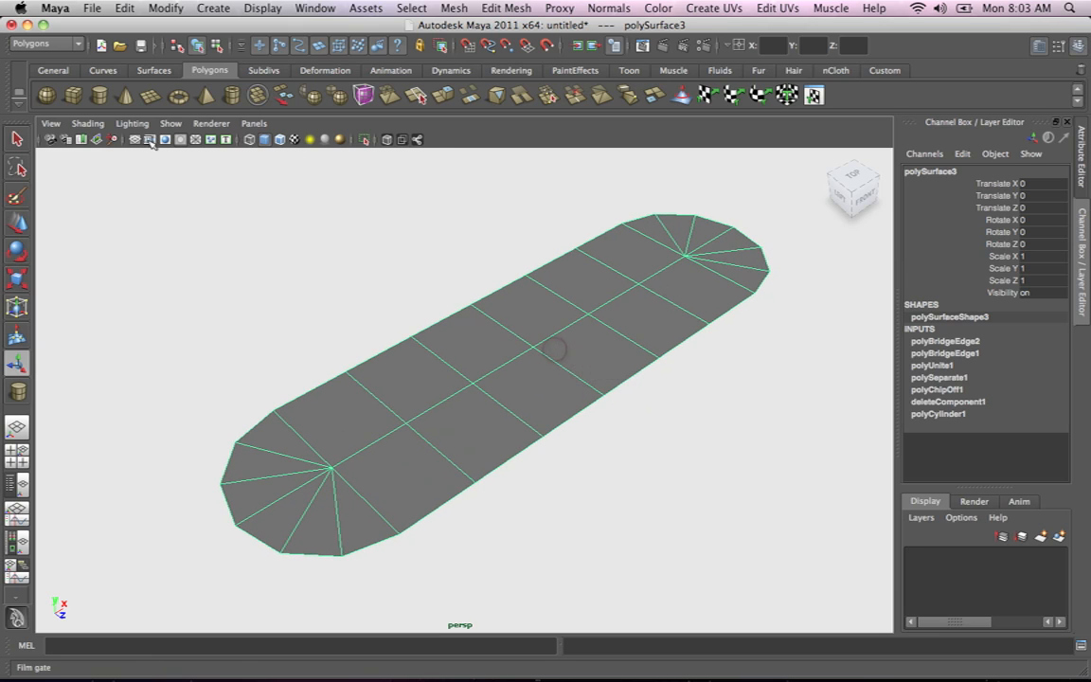
{"action": "left_click_drag", "start_coordinate": [616, 358], "coordinate": [568, 336], "text": "alt"}
{"action": "left_click", "coordinate": [132, 123]}
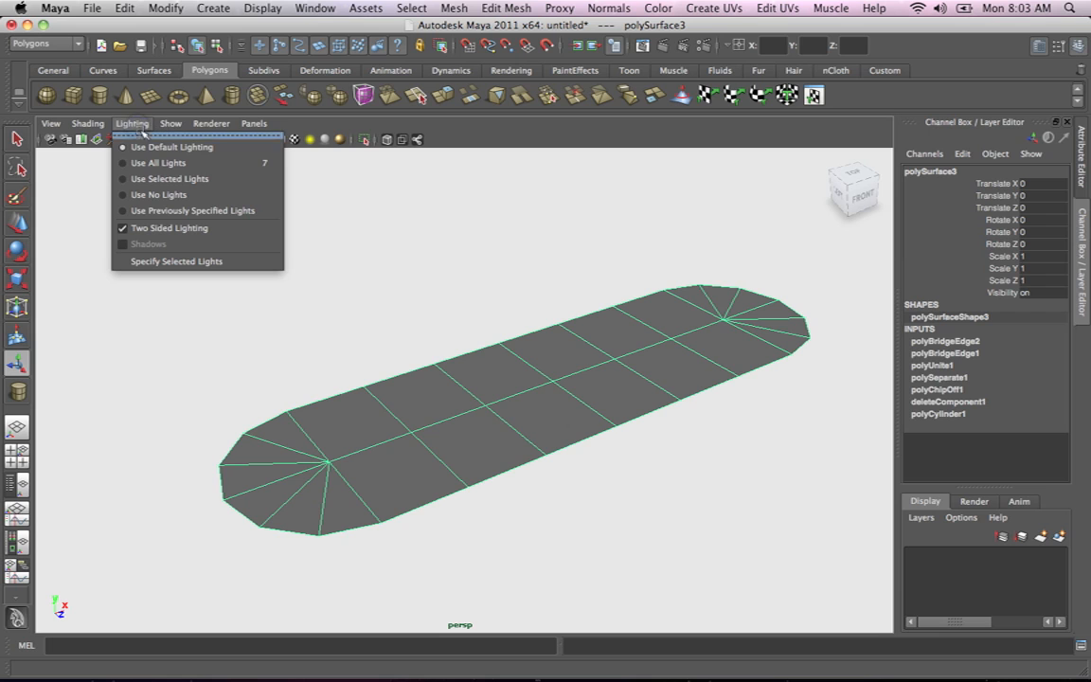
{"action": "left_click", "coordinate": [175, 229]}
{"action": "left_click_drag", "start_coordinate": [570, 380], "coordinate": [525, 325], "text": "alt"}
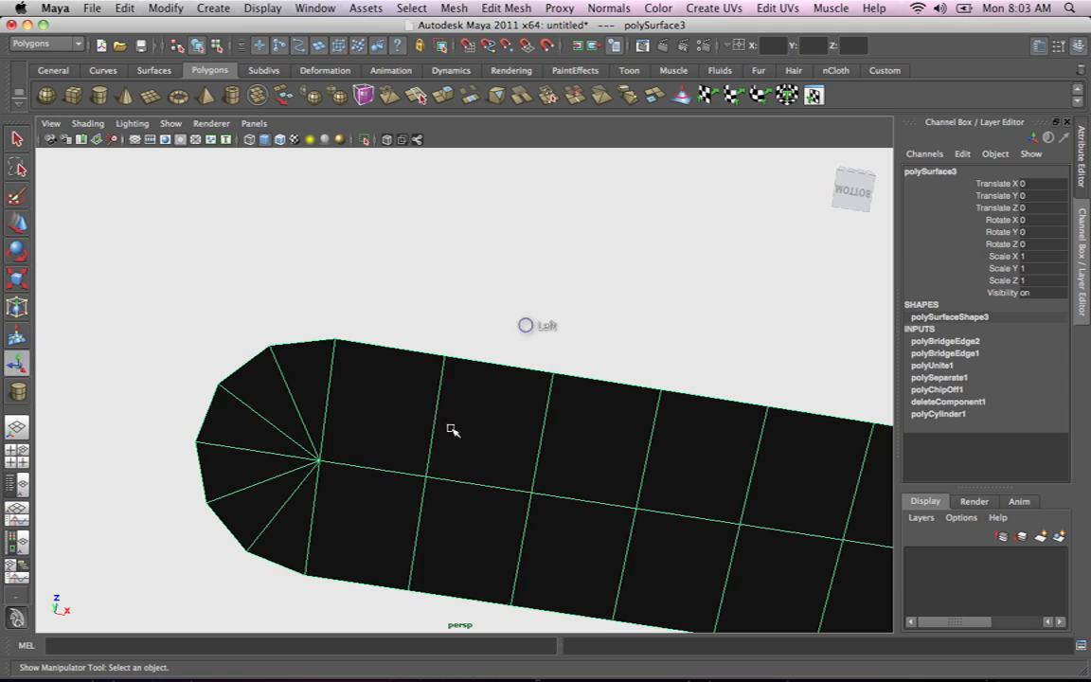
{"action": "left_click_drag", "start_coordinate": [471, 407], "coordinate": [541, 389], "text": "alt"}
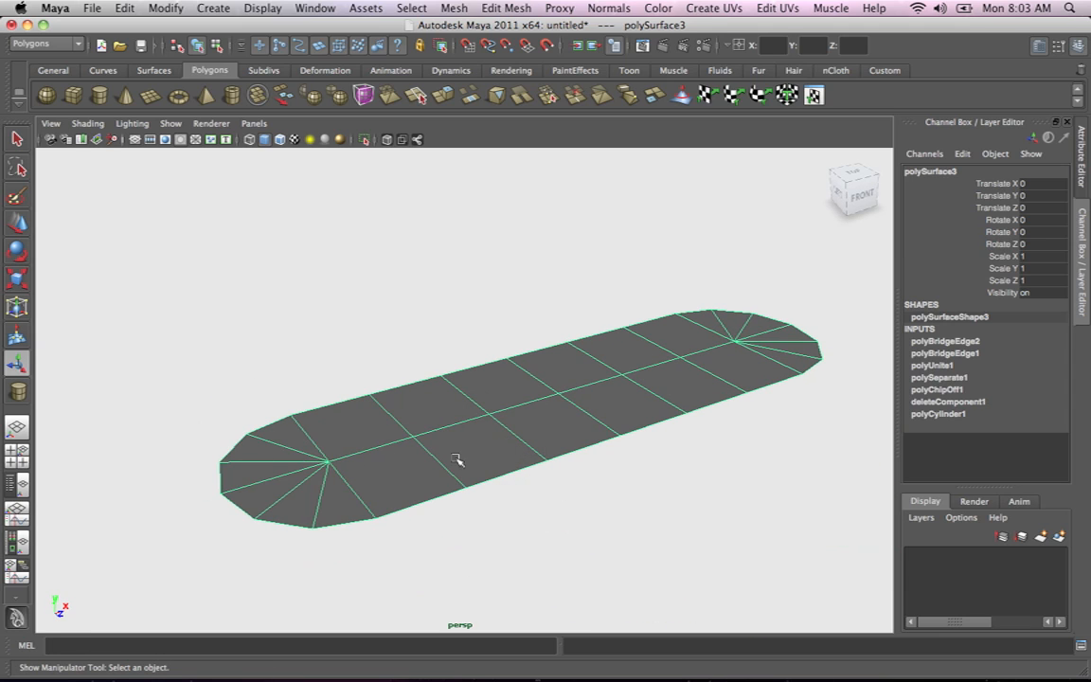
Reverse the normals of five adjacent faces in the front row, starting beside the near rounded end
{"action": "left_click_drag", "start_coordinate": [524, 428], "coordinate": [551, 382], "text": "alt"}
{"action": "left_click_drag", "start_coordinate": [679, 345], "coordinate": [527, 378], "text": "alt"}
{"action": "left_click_drag", "start_coordinate": [531, 390], "coordinate": [486, 389], "text": "alt"}
{"action": "right_click_drag", "start_coordinate": [459, 393], "coordinate": [459, 422]}
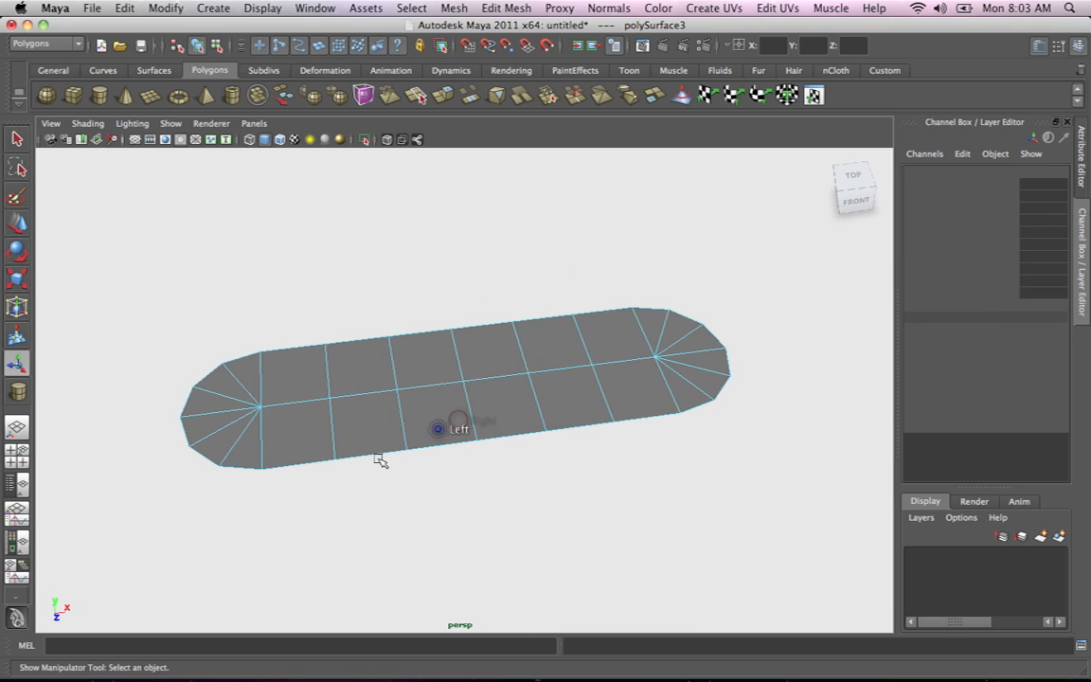
{"action": "left_click", "coordinate": [375, 460]}
{"action": "left_click_drag", "start_coordinate": [304, 490], "coordinate": [587, 418]}
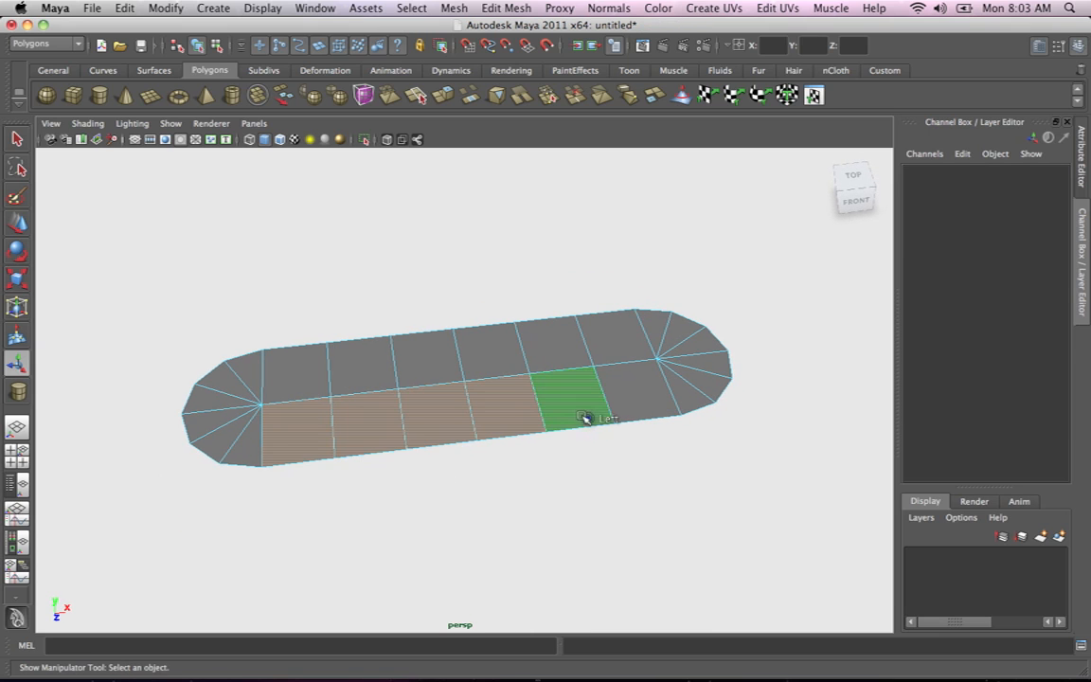
{"action": "left_click", "coordinate": [615, 5]}
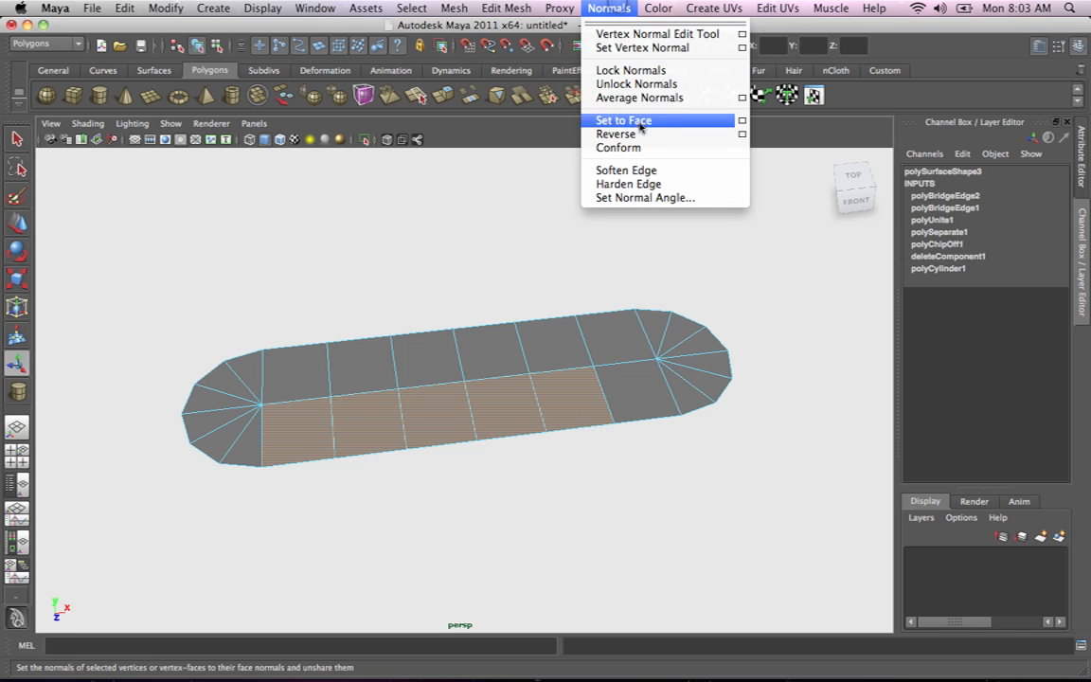
{"action": "left_click", "coordinate": [611, 134]}
{"action": "left_click_drag", "start_coordinate": [577, 474], "coordinate": [638, 470], "text": "alt"}
{"action": "left_click", "coordinate": [629, 463]}
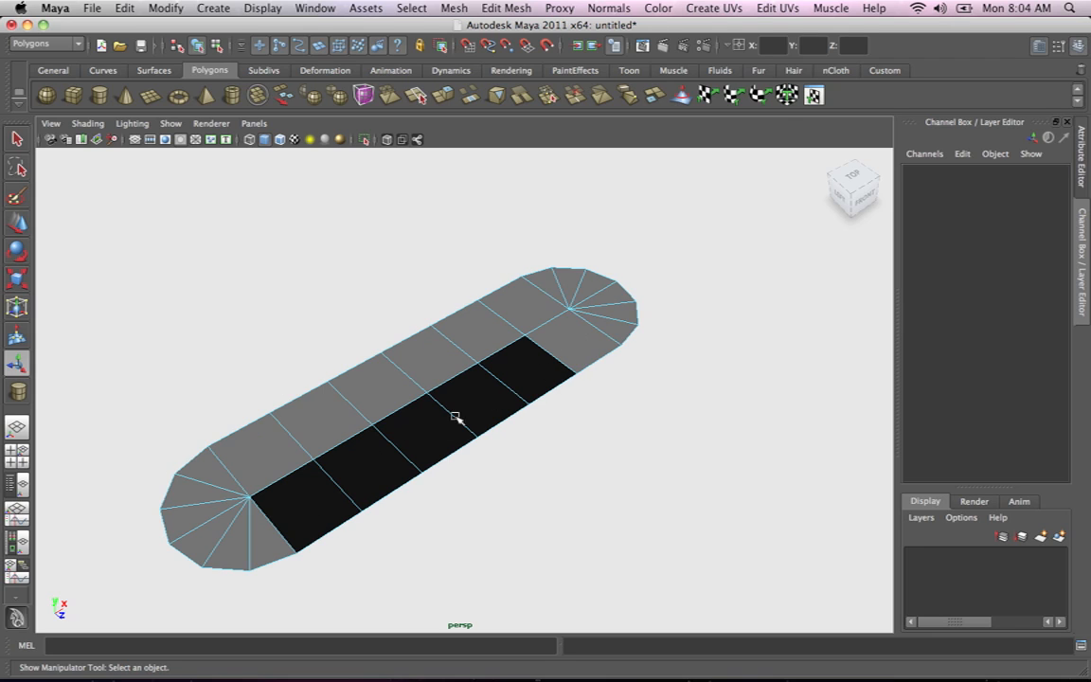
Reselect the five reversed faces, reverse their normals again and return to object selection
{"action": "left_click_drag", "start_coordinate": [519, 428], "coordinate": [420, 489], "text": "alt"}
{"action": "right_click_drag", "start_coordinate": [426, 411], "coordinate": [426, 429]}
{"action": "left_click_drag", "start_coordinate": [426, 431], "coordinate": [408, 461], "text": "alt"}
{"action": "left_click_drag", "start_coordinate": [601, 477], "coordinate": [316, 431]}
{"action": "left_click_drag", "start_coordinate": [409, 496], "coordinate": [476, 496], "text": "alt"}
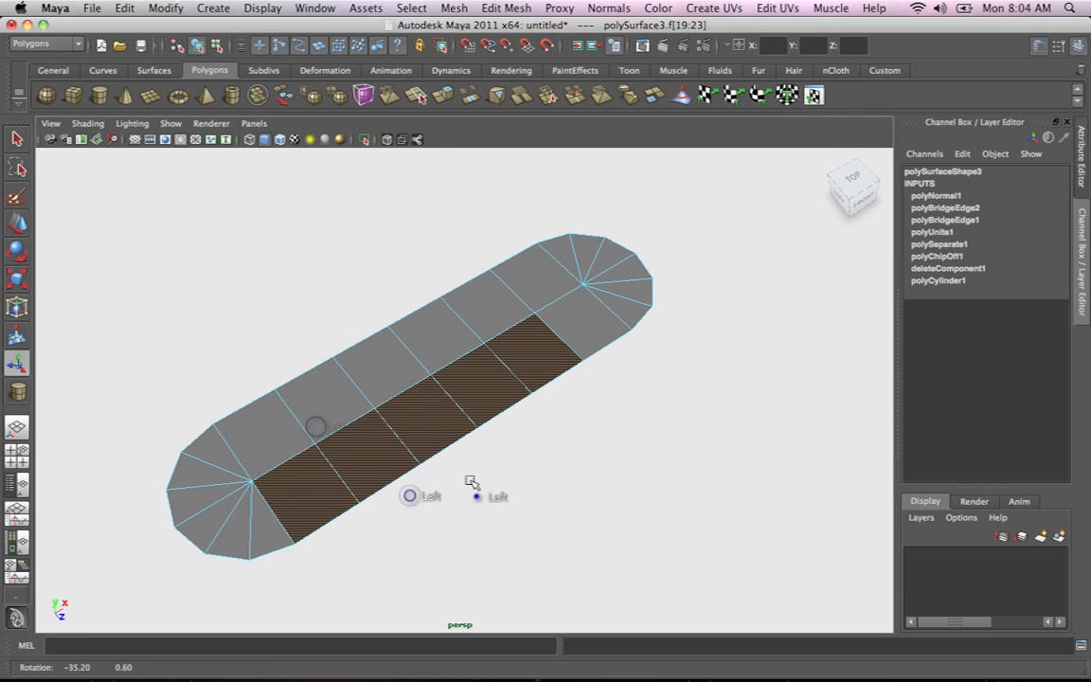
{"action": "left_click", "coordinate": [608, 8]}
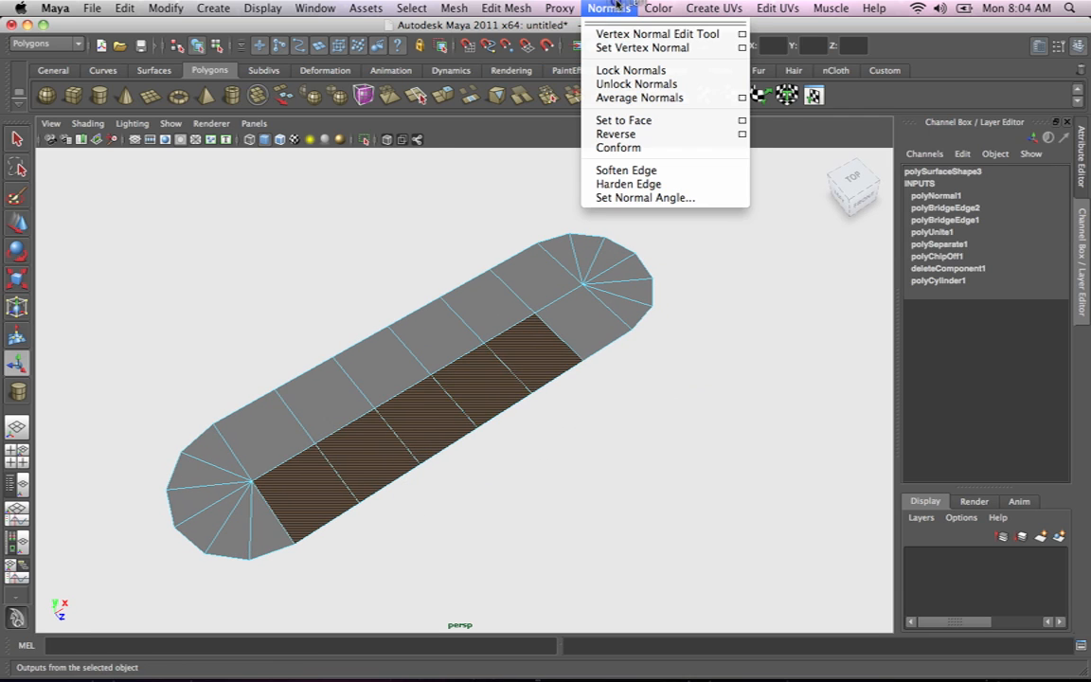
{"action": "left_click", "coordinate": [620, 133]}
{"action": "left_click_drag", "start_coordinate": [587, 341], "coordinate": [620, 389], "text": "alt"}
{"action": "right_click", "coordinate": [585, 338]}
{"action": "left_click", "coordinate": [651, 317]}
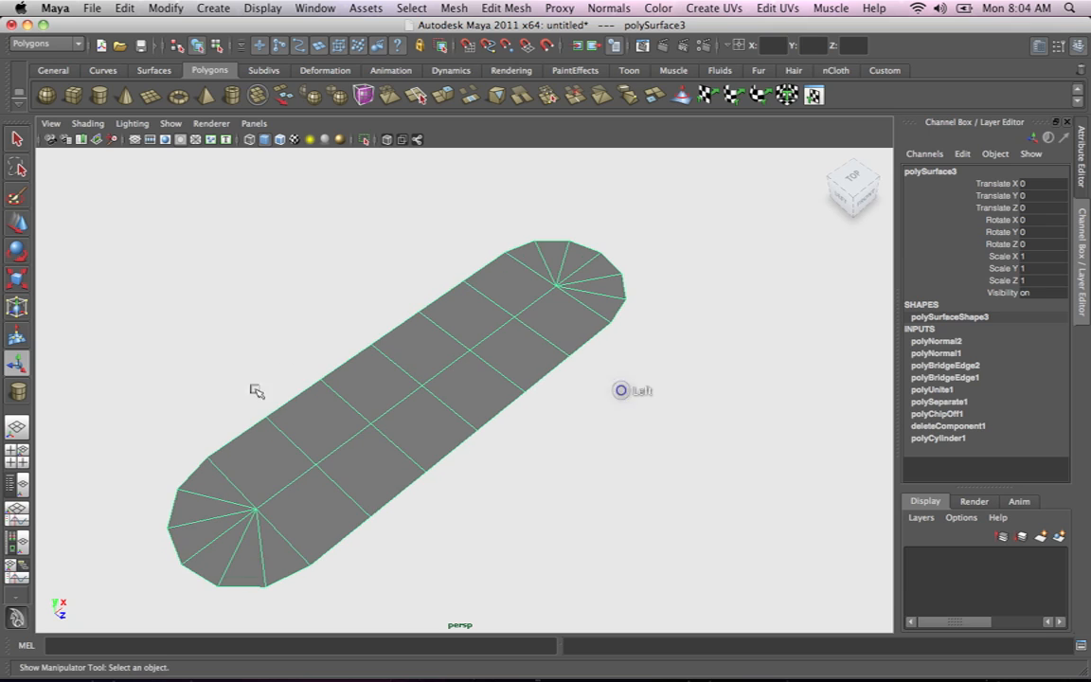
Delete the four off-centre radial edges at each rounded end, keeping the edge along the centre line
{"action": "left_click_drag", "start_coordinate": [502, 309], "coordinate": [601, 348], "text": "alt"}
{"action": "middle_click_drag", "start_coordinate": [615, 341], "coordinate": [545, 344], "text": "alt"}
{"action": "left_click_drag", "start_coordinate": [545, 344], "coordinate": [565, 360], "text": "alt"}
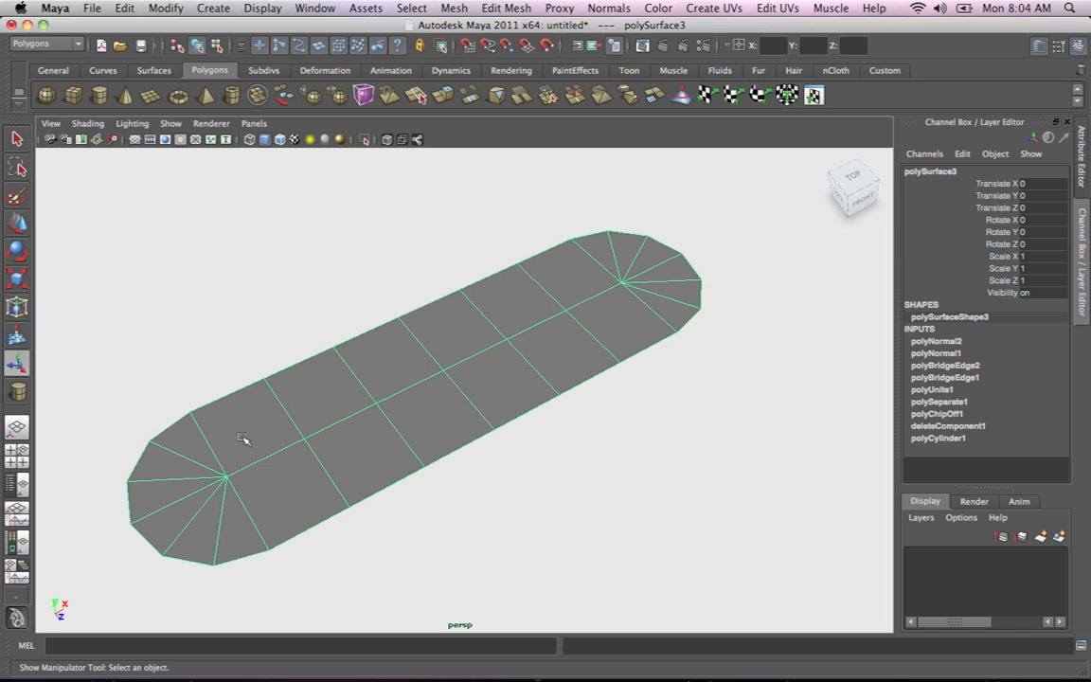
{"action": "right_click_drag", "start_coordinate": [185, 462], "coordinate": [175, 365]}
{"action": "left_click", "coordinate": [180, 468]}
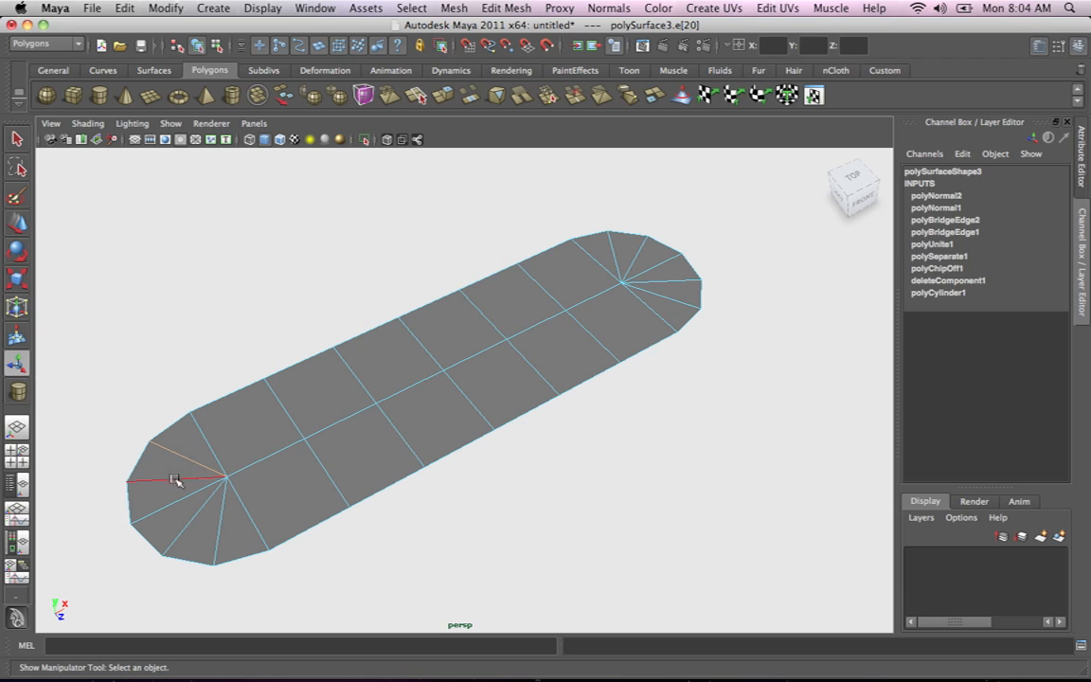
{"action": "left_click", "coordinate": [199, 514], "text": "shift"}
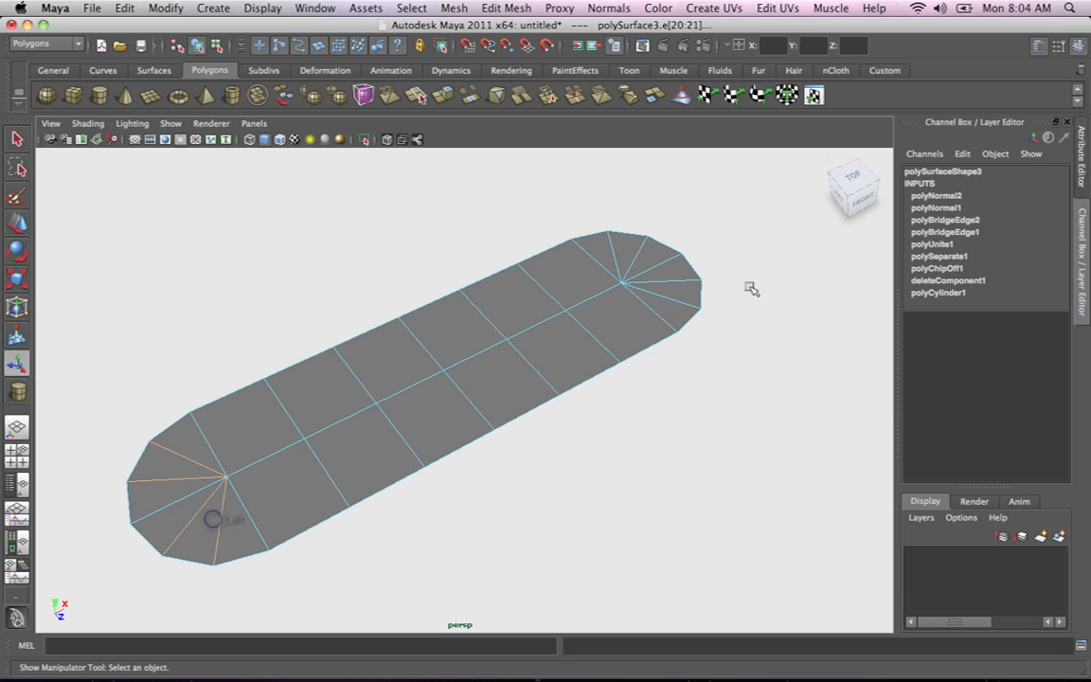
{"action": "left_click", "coordinate": [678, 294], "text": "shift"}
{"action": "left_click", "coordinate": [608, 246], "text": "shift"}
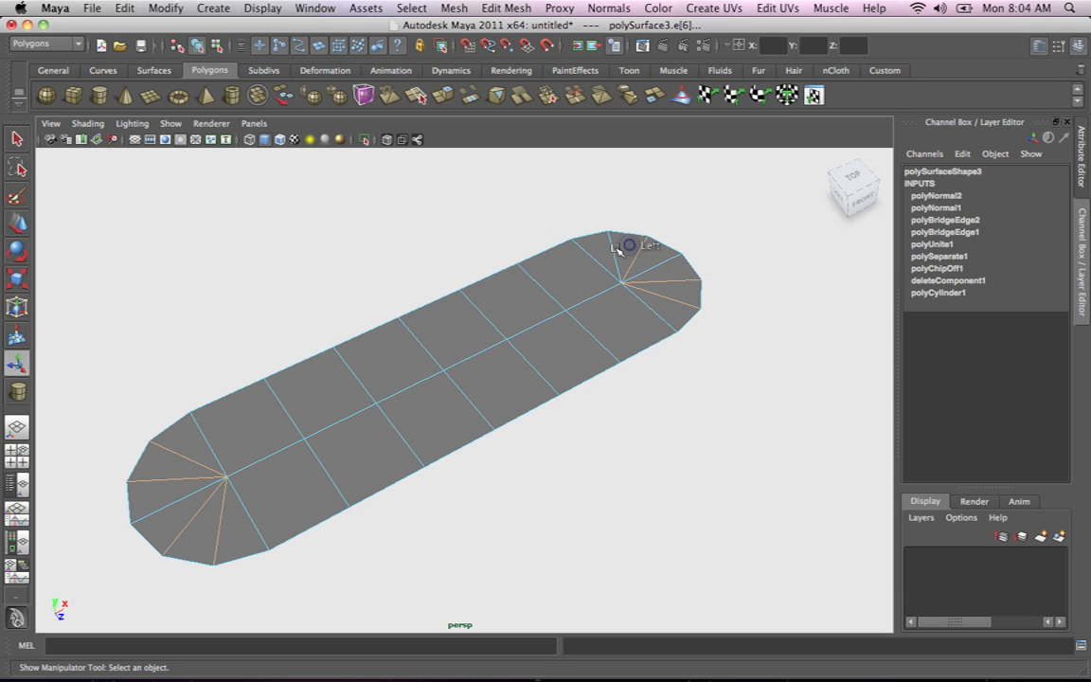
{"action": "key", "text": "Delete"}
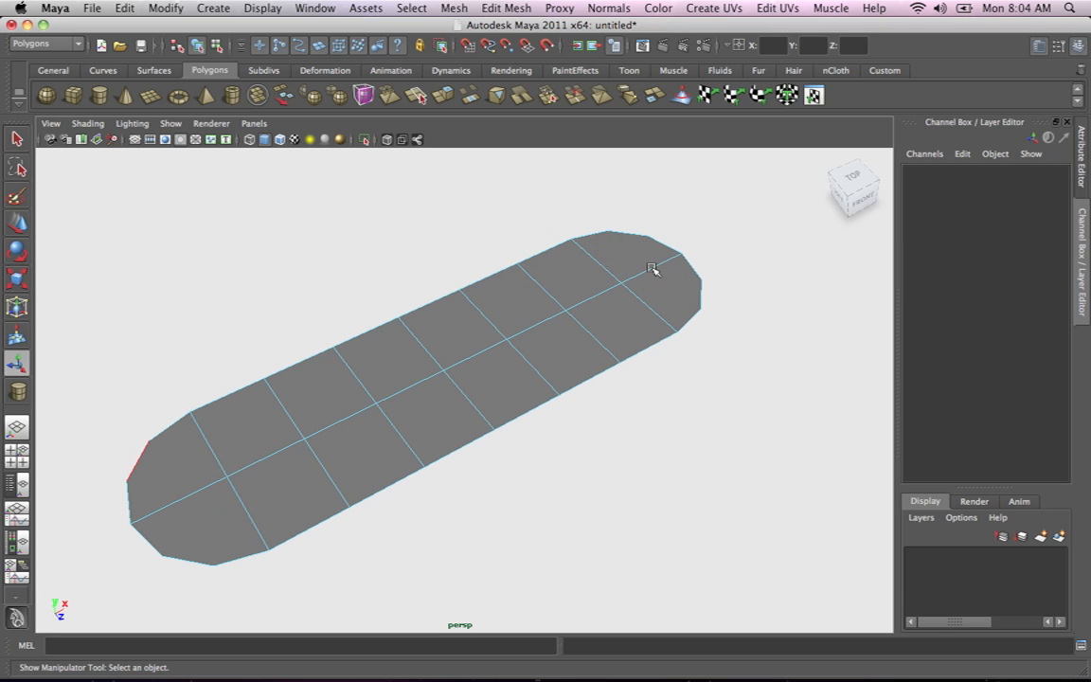
Pick the edges around one face of the near rounded end to examine how many sides it has
{"action": "left_click_drag", "start_coordinate": [640, 324], "coordinate": [494, 316], "text": "alt"}
{"action": "middle_click_drag", "start_coordinate": [494, 316], "coordinate": [387, 376], "text": "alt"}
{"action": "right_click_drag", "start_coordinate": [208, 377], "coordinate": [252, 373]}
{"action": "left_click", "coordinate": [209, 419]}
{"action": "right_click_drag", "start_coordinate": [196, 410], "coordinate": [174, 366]}
{"action": "left_click", "coordinate": [180, 382]}
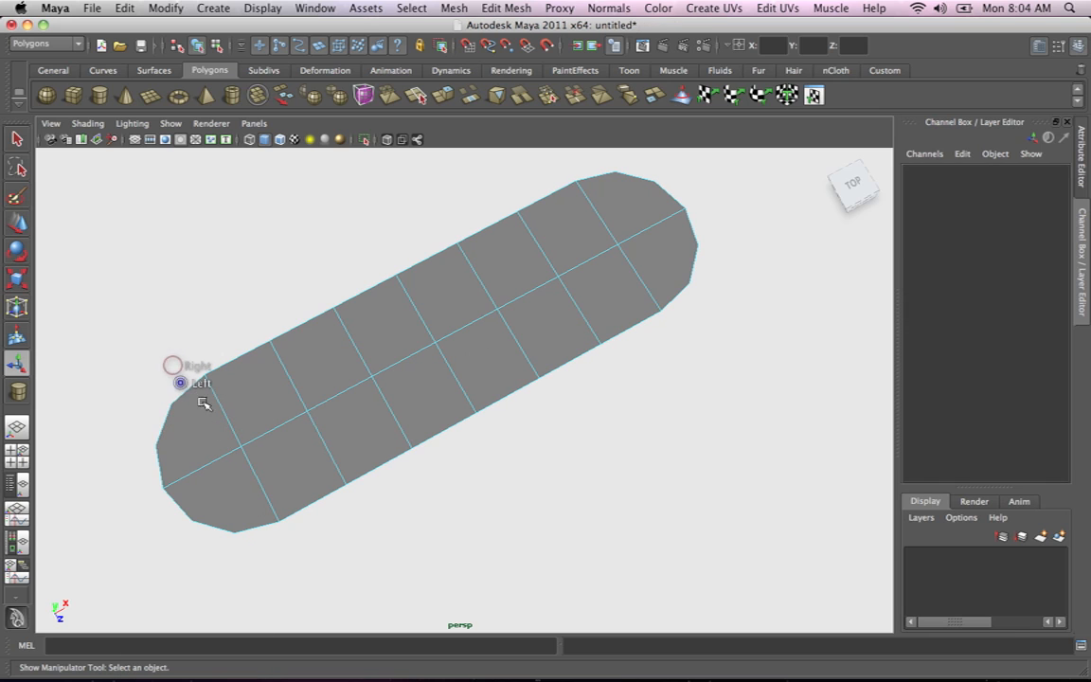
{"action": "left_click", "coordinate": [155, 414]}
{"action": "left_click", "coordinate": [150, 462]}
{"action": "left_click", "coordinate": [195, 457]}
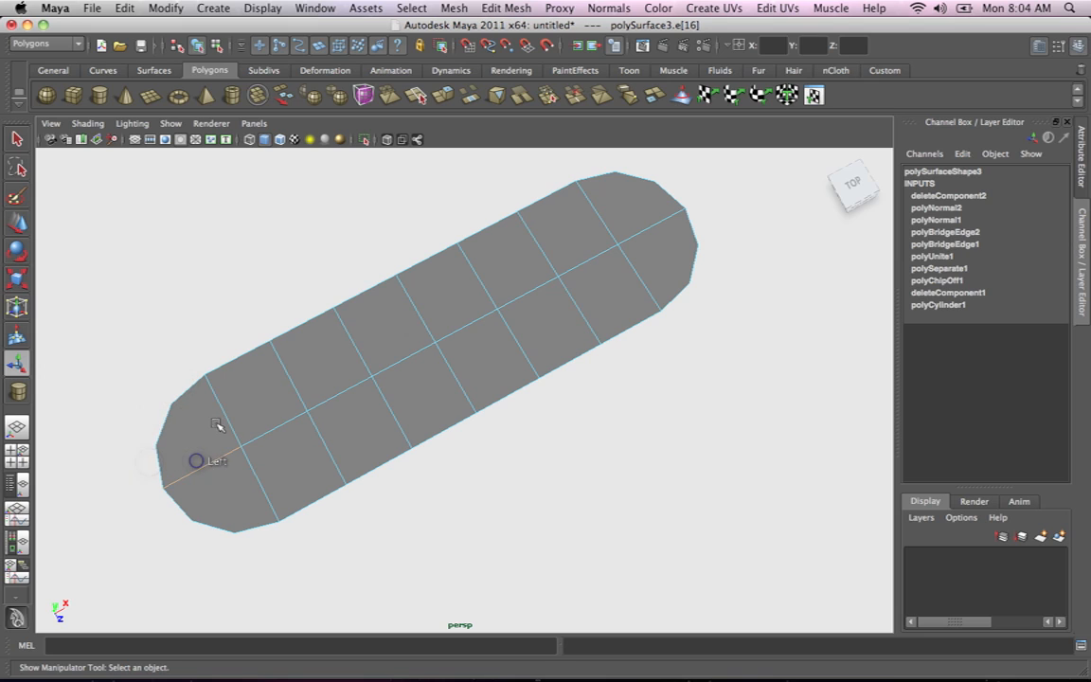
{"action": "left_click", "coordinate": [210, 417]}
{"action": "left_click", "coordinate": [169, 381]}
{"action": "left_click", "coordinate": [148, 461]}
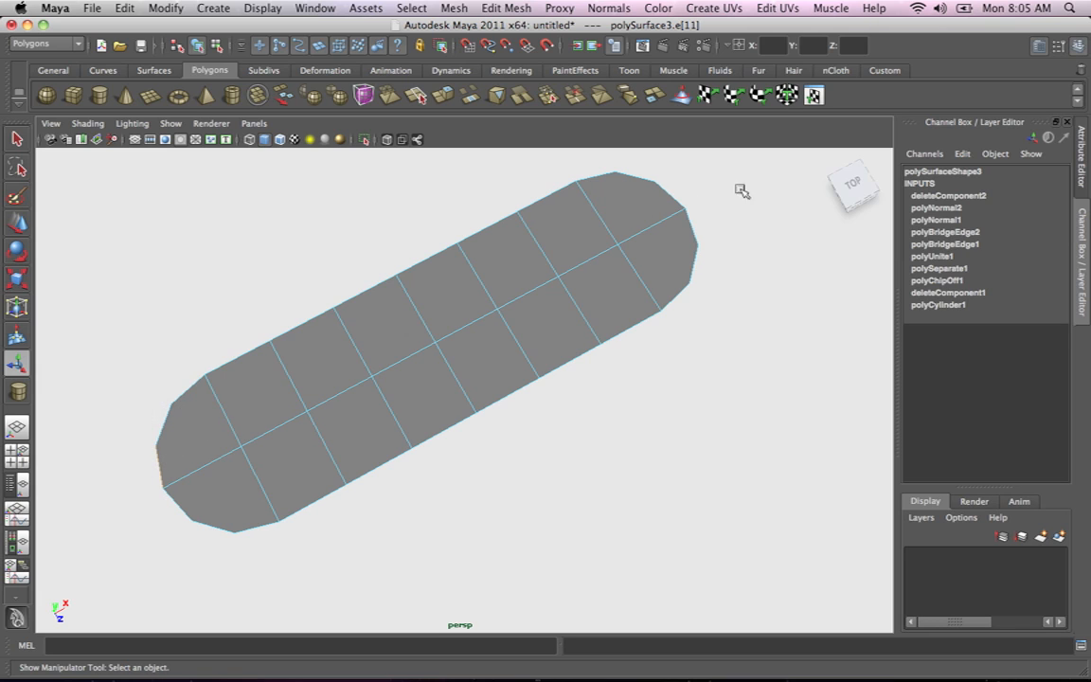
Return to object selection and select the whole shape
{"action": "left_click_drag", "start_coordinate": [584, 324], "coordinate": [604, 302], "text": "alt"}
{"action": "middle_click_drag", "start_coordinate": [604, 302], "coordinate": [684, 285], "text": "alt"}
{"action": "right_click_drag", "start_coordinate": [552, 286], "coordinate": [589, 275], "text": "alt"}
{"action": "middle_click_drag", "start_coordinate": [584, 305], "coordinate": [536, 314], "text": "alt"}
{"action": "left_click", "coordinate": [537, 335]}
{"action": "middle_click_drag", "start_coordinate": [479, 335], "coordinate": [540, 328], "text": "alt"}
{"action": "left_click_drag", "start_coordinate": [540, 330], "coordinate": [553, 327], "text": "alt"}
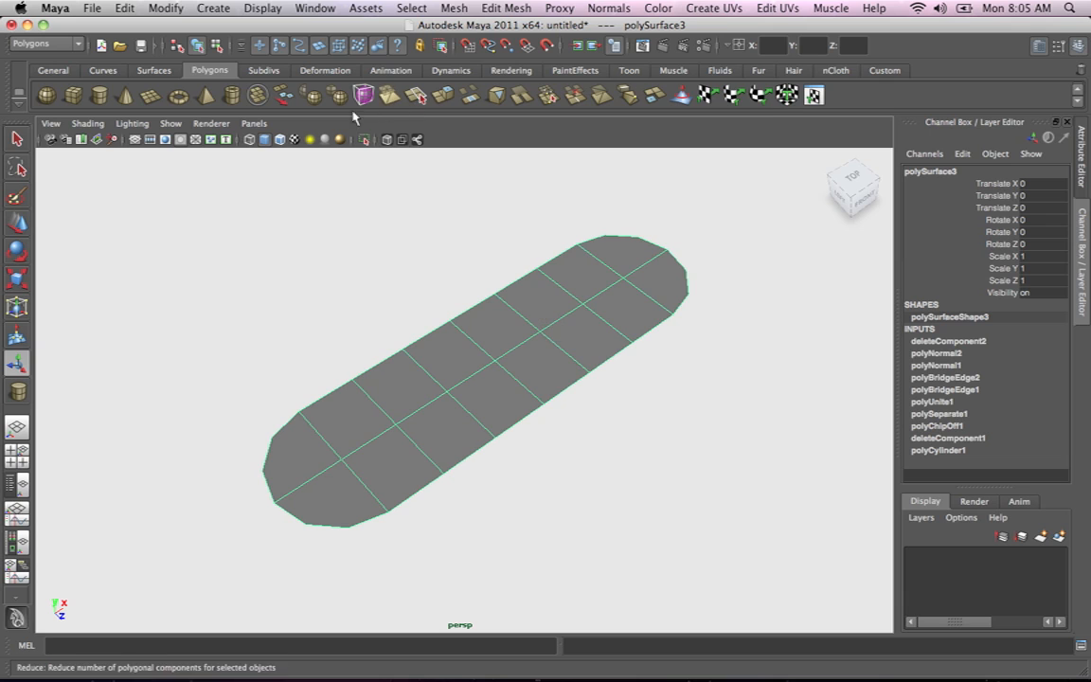
With the Split Polygon Tool, cut lengthwise through the back row between the matching vertices next to the centre line at both ends
{"action": "left_click", "coordinate": [502, 9]}
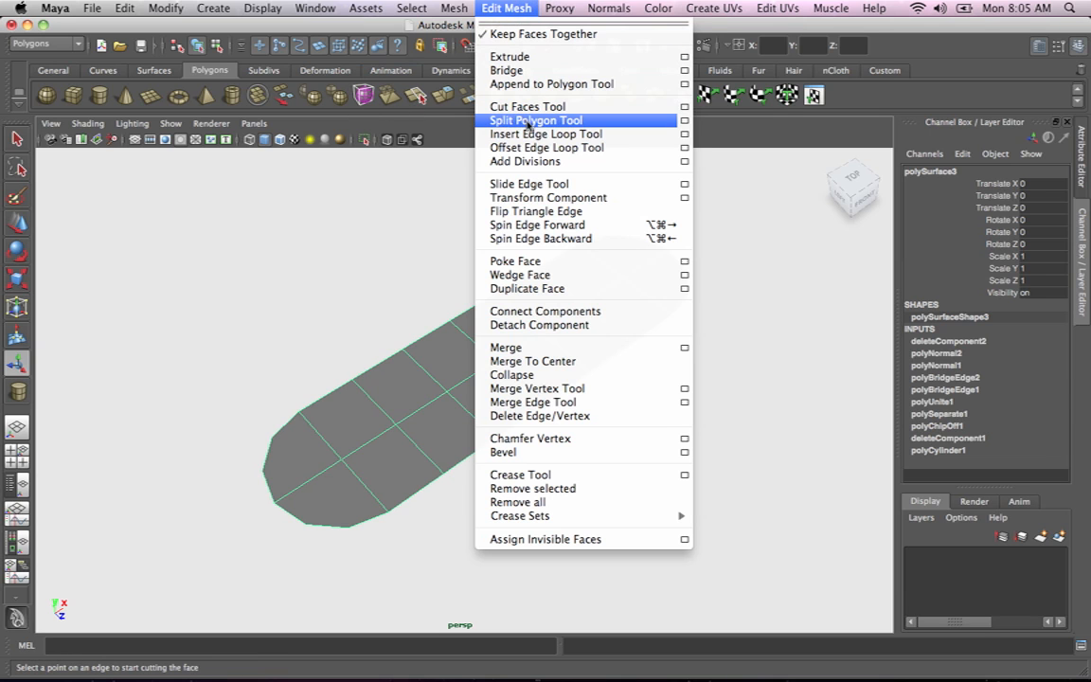
{"action": "left_click", "coordinate": [532, 122]}
{"action": "scroll", "coordinate": [432, 389], "scroll_direction": "up", "scroll_amount": 5}
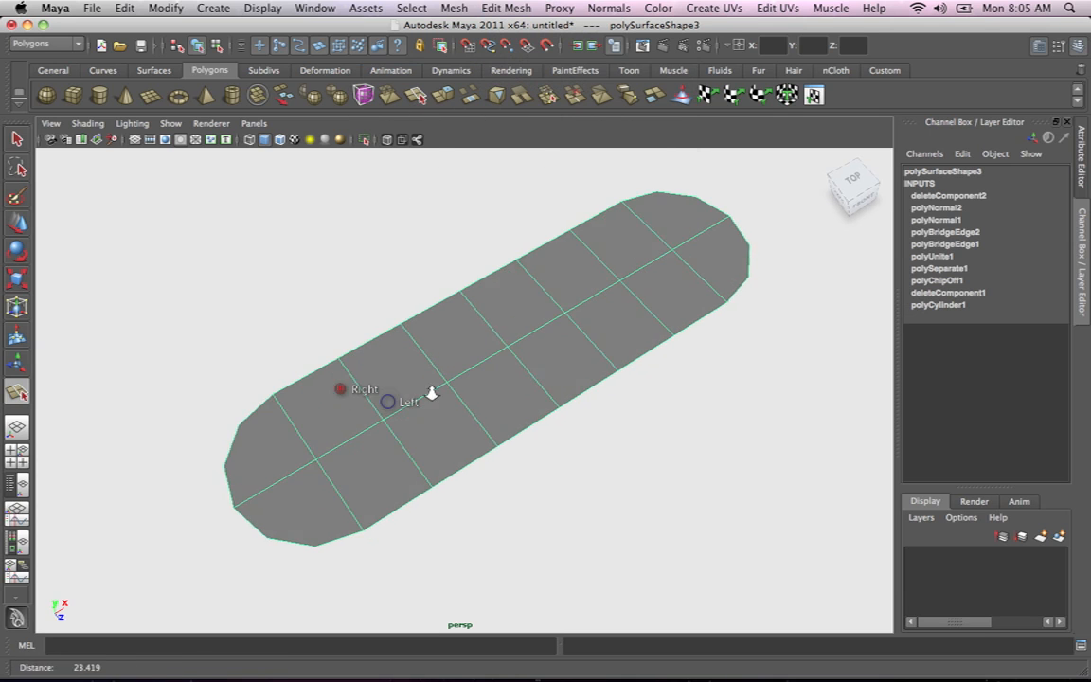
{"action": "left_click", "coordinate": [232, 436]}
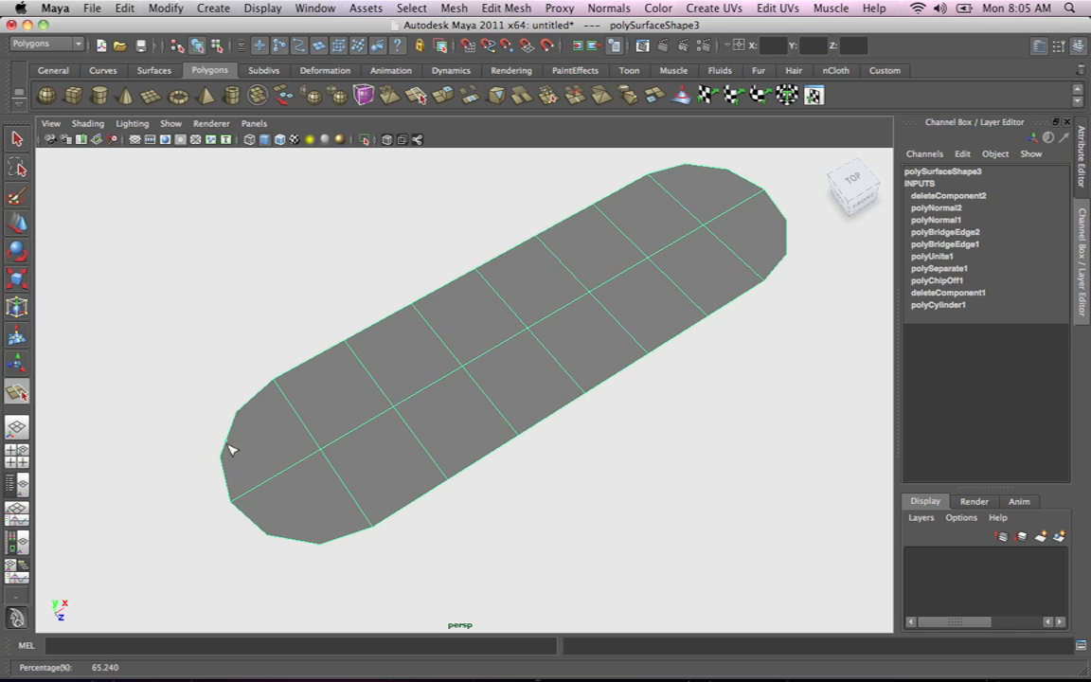
{"action": "left_click_drag", "start_coordinate": [227, 445], "coordinate": [223, 471]}
{"action": "middle_click_drag", "start_coordinate": [542, 358], "coordinate": [355, 453], "text": "alt"}
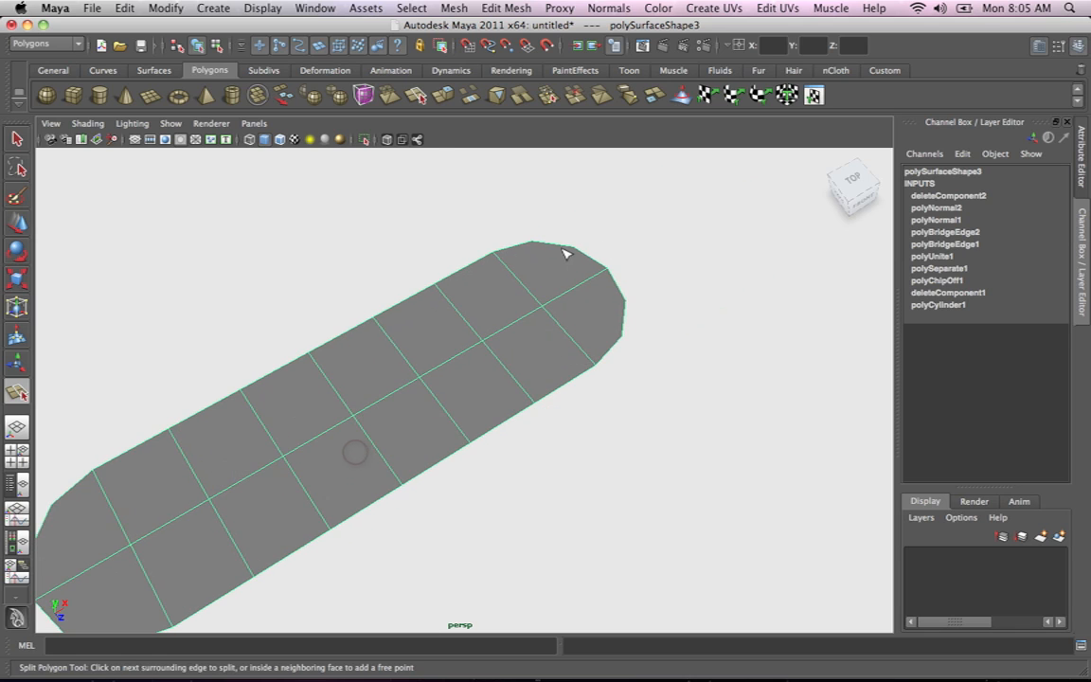
{"action": "left_click_drag", "start_coordinate": [560, 245], "coordinate": [592, 252]}
{"action": "key", "text": "Return"}
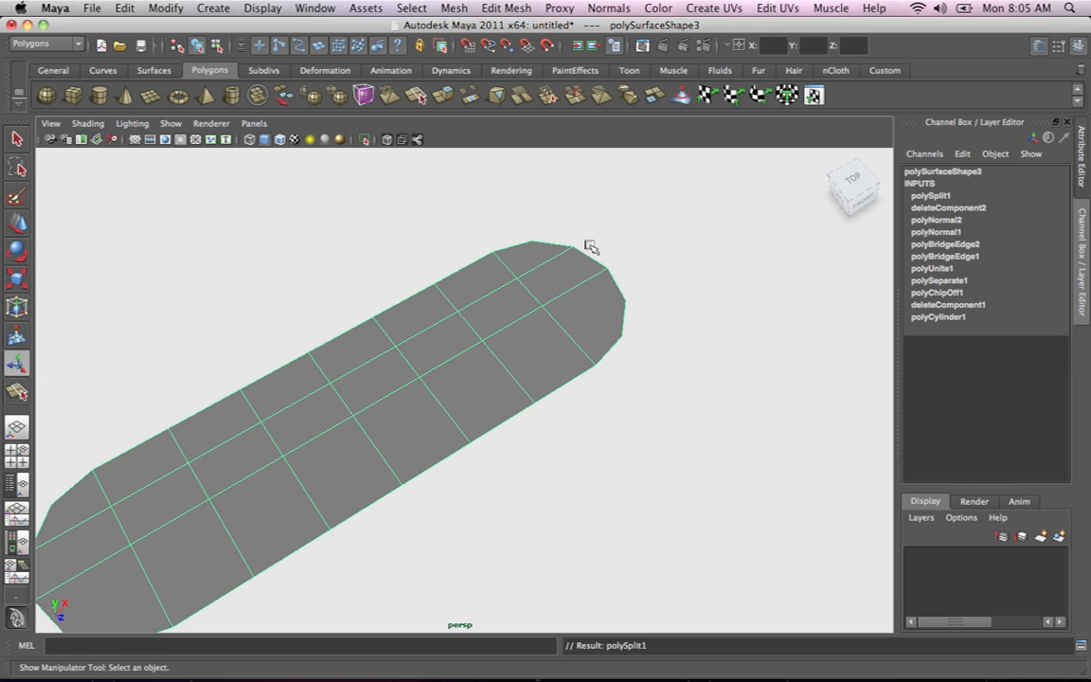
Split the front row lengthwise between the matching rim vertices next to the centre line at both rounded ends
{"action": "middle_click_drag", "start_coordinate": [573, 335], "coordinate": [708, 209], "text": "alt"}
{"action": "middle_click_drag", "start_coordinate": [597, 256], "coordinate": [531, 320], "text": "alt"}
{"action": "middle_click_drag", "start_coordinate": [299, 390], "coordinate": [296, 373], "text": "alt"}
{"action": "left_click", "coordinate": [19, 391]}
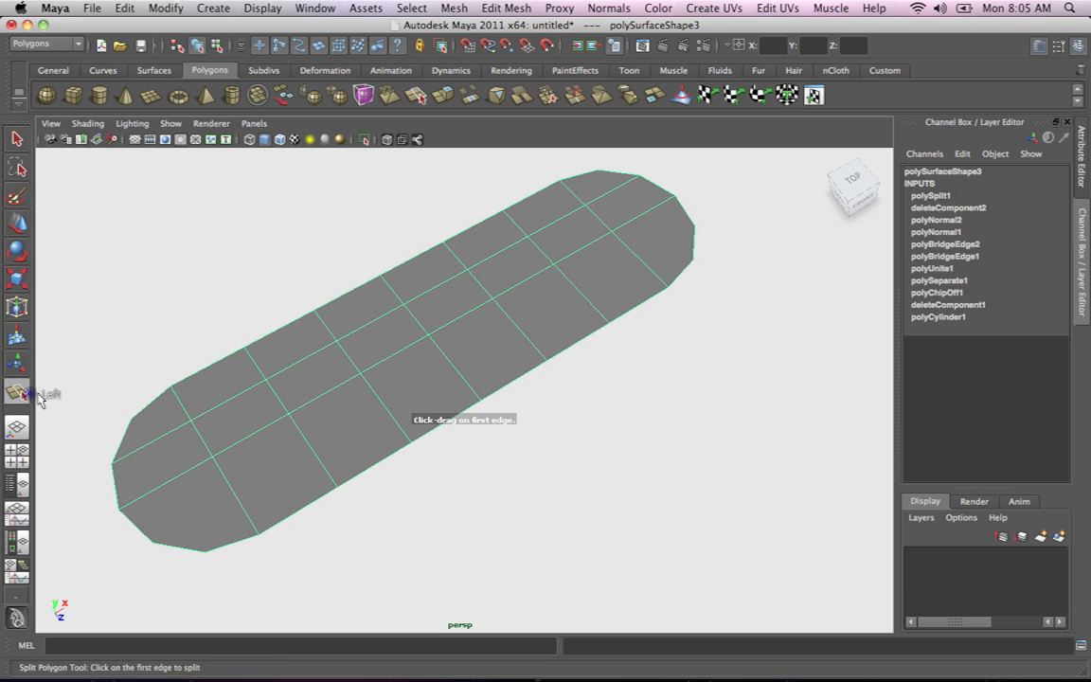
{"action": "left_click_drag", "start_coordinate": [142, 534], "coordinate": [178, 551]}
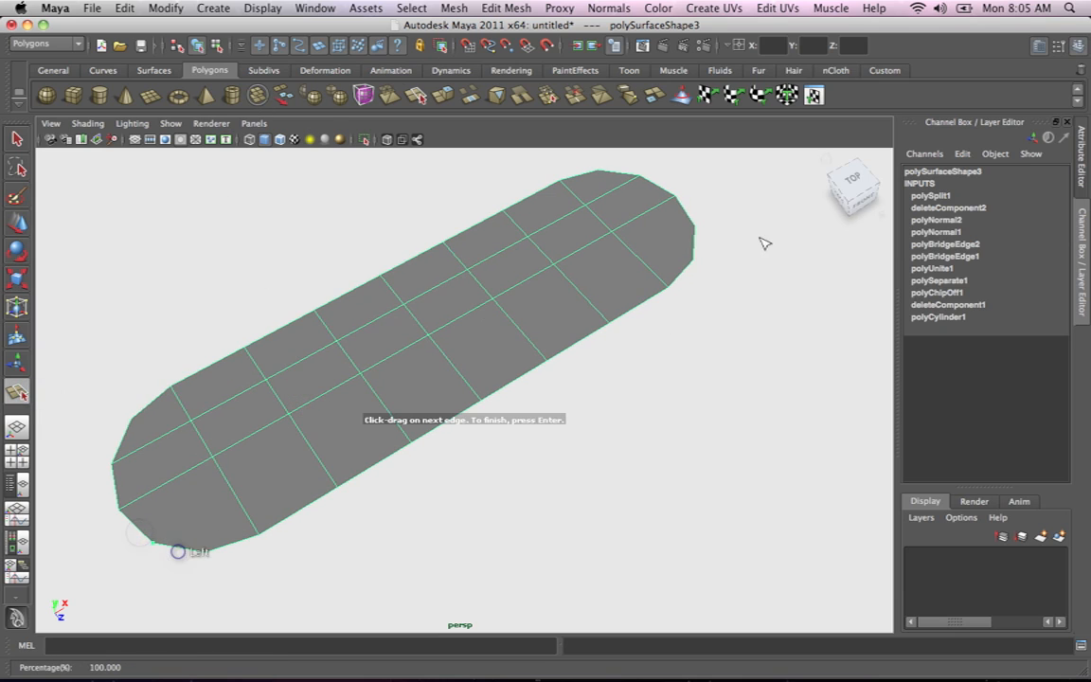
{"action": "left_click", "coordinate": [688, 219]}
{"action": "key", "text": "Return"}
{"action": "left_click_drag", "start_coordinate": [656, 275], "coordinate": [602, 377], "text": "alt"}
{"action": "middle_click_drag", "start_coordinate": [572, 350], "coordinate": [620, 348], "text": "alt"}
{"action": "right_click_drag", "start_coordinate": [589, 375], "coordinate": [630, 379], "text": "alt"}
{"action": "left_click_drag", "start_coordinate": [601, 387], "coordinate": [621, 397], "text": "alt"}
{"action": "middle_click_drag", "start_coordinate": [621, 398], "coordinate": [649, 406], "text": "alt"}
{"action": "right_click_drag", "start_coordinate": [587, 388], "coordinate": [521, 373], "text": "alt"}
{"action": "left_click_drag", "start_coordinate": [520, 373], "coordinate": [526, 377], "text": "alt"}
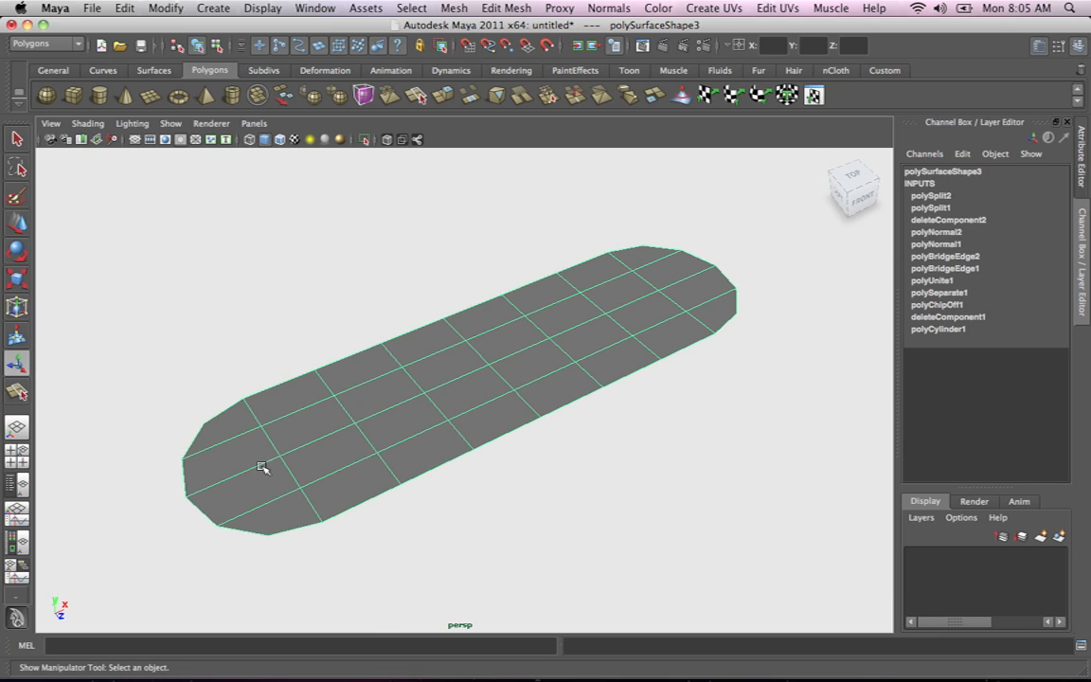
Select all the vertices of the near rounded end, including the first cross row, and activate the Rotate Tool
{"action": "right_click_drag", "start_coordinate": [317, 442], "coordinate": [254, 396]}
{"action": "mouse_move", "coordinate": [295, 463]}
{"action": "left_mouse_down", "text": "alt"}
{"action": "mouse_move", "coordinate": [275, 421]}
{"action": "mouse_move", "coordinate": [285, 452]}
{"action": "left_mouse_up", "text": "alt"}
{"action": "left_click_drag", "start_coordinate": [101, 360], "coordinate": [407, 459]}
{"action": "right_click_drag", "start_coordinate": [431, 451], "coordinate": [485, 441], "text": "alt"}
{"action": "middle_click_drag", "start_coordinate": [485, 440], "coordinate": [512, 405], "text": "alt"}
{"action": "key", "text": "e"}
{"action": "left_click_drag", "start_coordinate": [317, 358], "coordinate": [502, 451]}
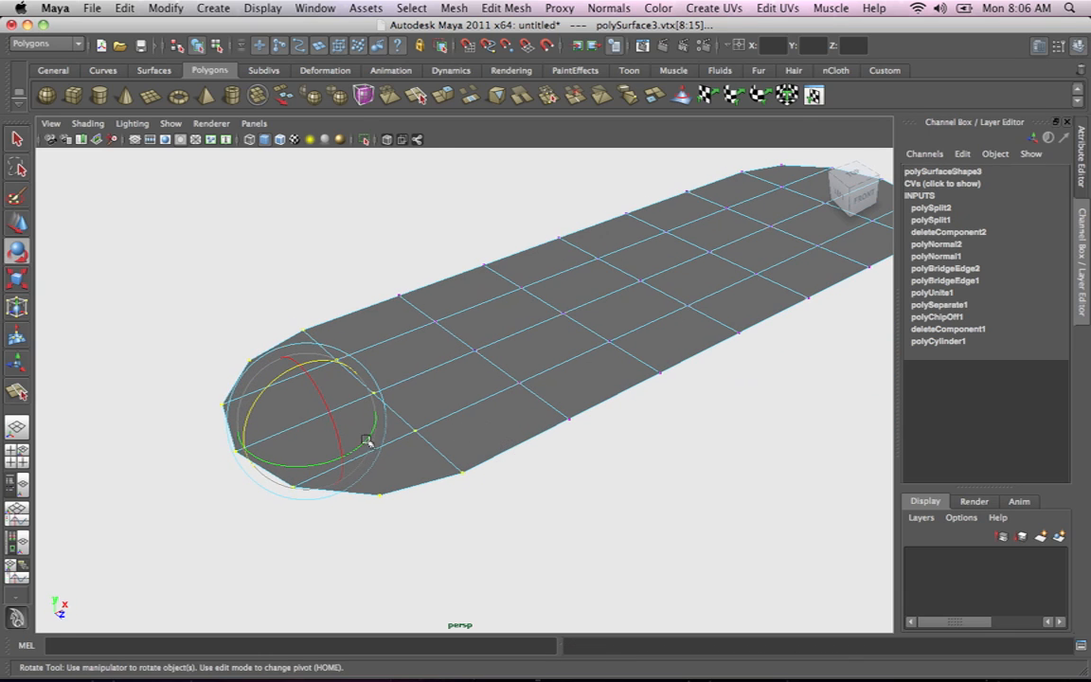
Examine the selected near rounded end and its rotation centre from several angles
{"action": "left_click_drag", "start_coordinate": [382, 453], "coordinate": [299, 329], "text": "alt"}
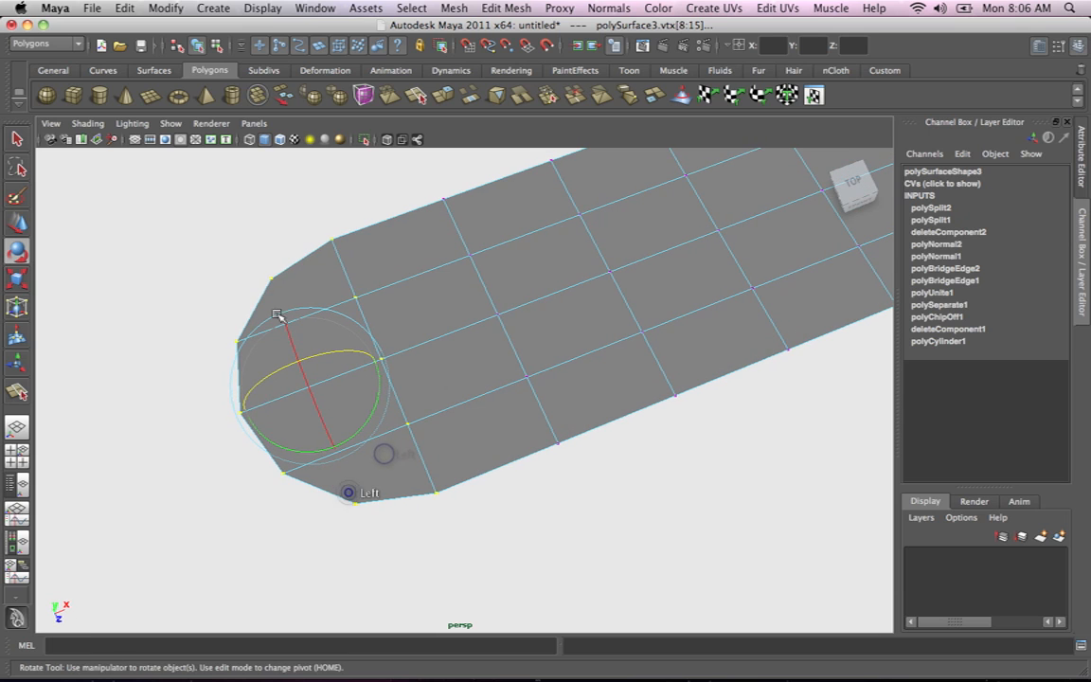
{"action": "right_click_drag", "start_coordinate": [504, 387], "coordinate": [450, 399], "text": "alt"}
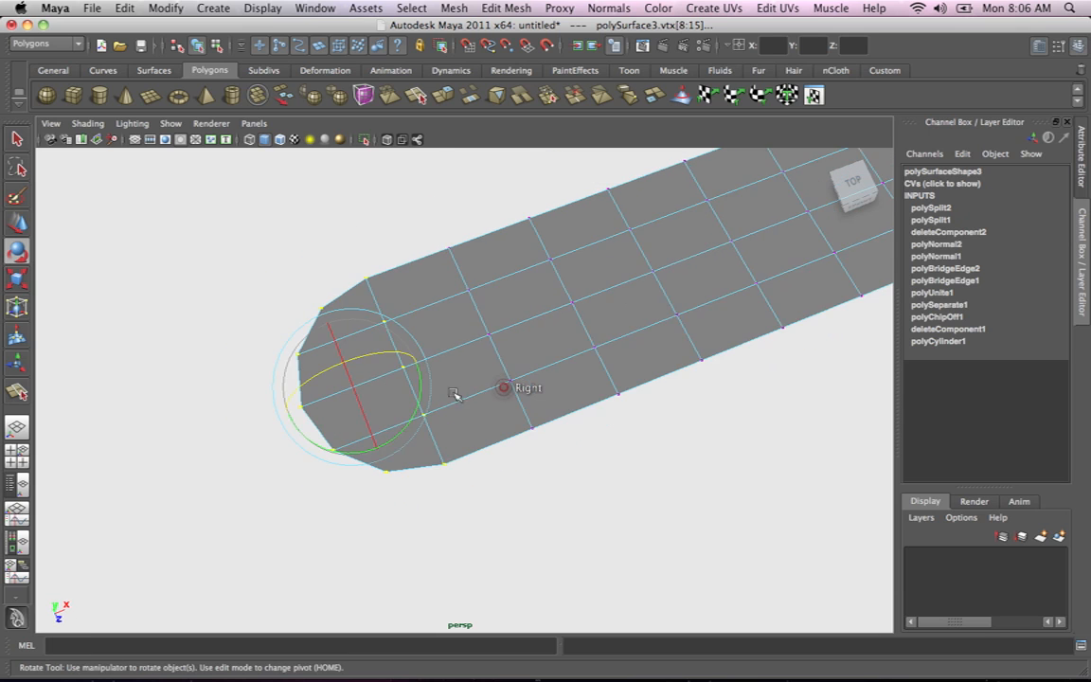
{"action": "left_click_drag", "start_coordinate": [457, 392], "coordinate": [478, 382], "text": "alt"}
{"action": "right_click_drag", "start_coordinate": [431, 378], "coordinate": [502, 417], "text": "alt"}
{"action": "middle_click_drag", "start_coordinate": [504, 417], "coordinate": [516, 417], "text": "alt"}
{"action": "left_click_drag", "start_coordinate": [516, 416], "coordinate": [466, 377], "text": "alt"}
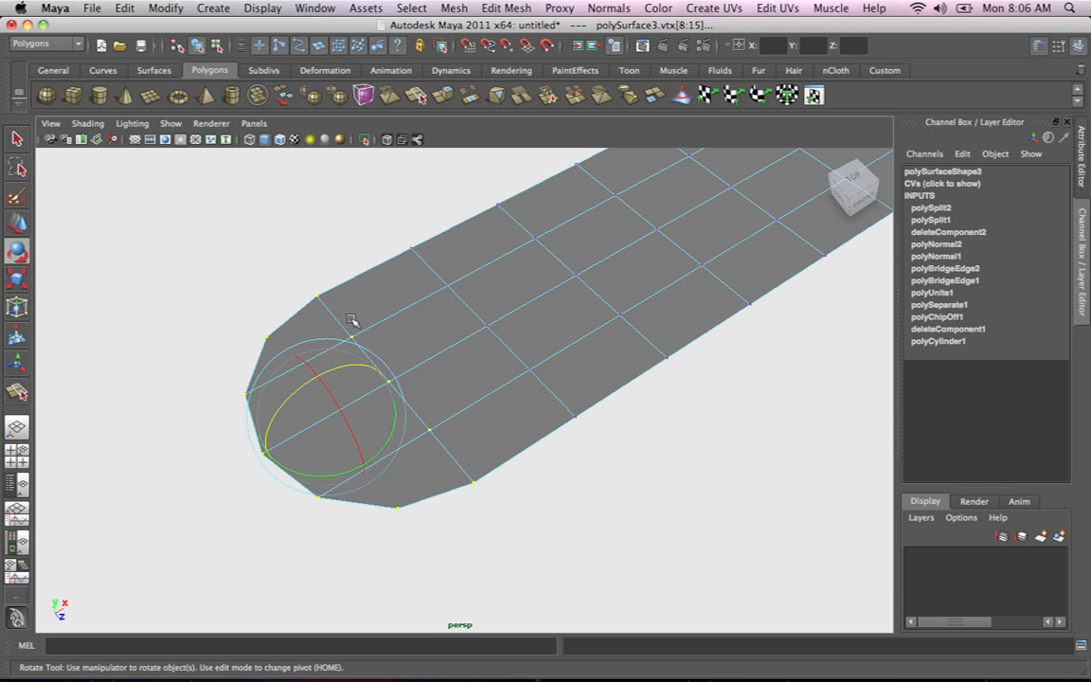
{"action": "left_click_drag", "start_coordinate": [445, 329], "coordinate": [592, 378], "text": "alt"}
{"action": "right_click_drag", "start_coordinate": [413, 379], "coordinate": [514, 387], "text": "alt"}
{"action": "middle_click_drag", "start_coordinate": [514, 387], "coordinate": [562, 402], "text": "alt"}
{"action": "right_click_drag", "start_coordinate": [516, 387], "coordinate": [433, 389], "text": "alt"}
{"action": "left_click_drag", "start_coordinate": [448, 389], "coordinate": [446, 401], "text": "alt"}
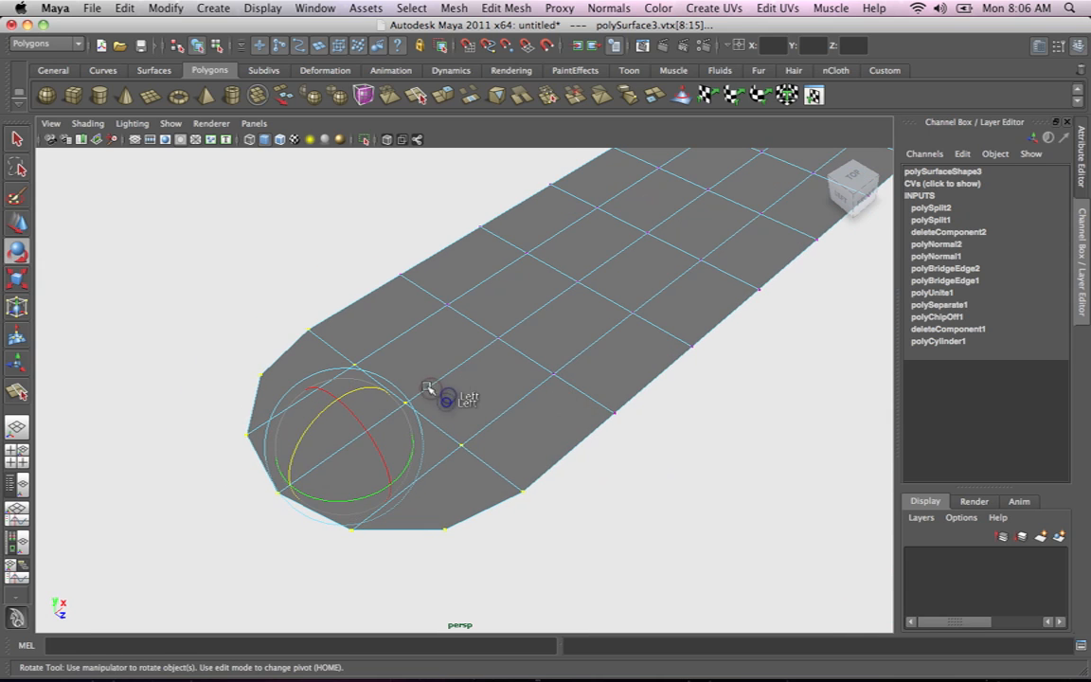
{"action": "mouse_move", "coordinate": [473, 371]}
{"action": "right_mouse_down", "text": "alt"}
{"action": "mouse_move", "coordinate": [401, 365]}
{"action": "mouse_move", "coordinate": [433, 372]}
{"action": "right_mouse_up", "text": "alt"}
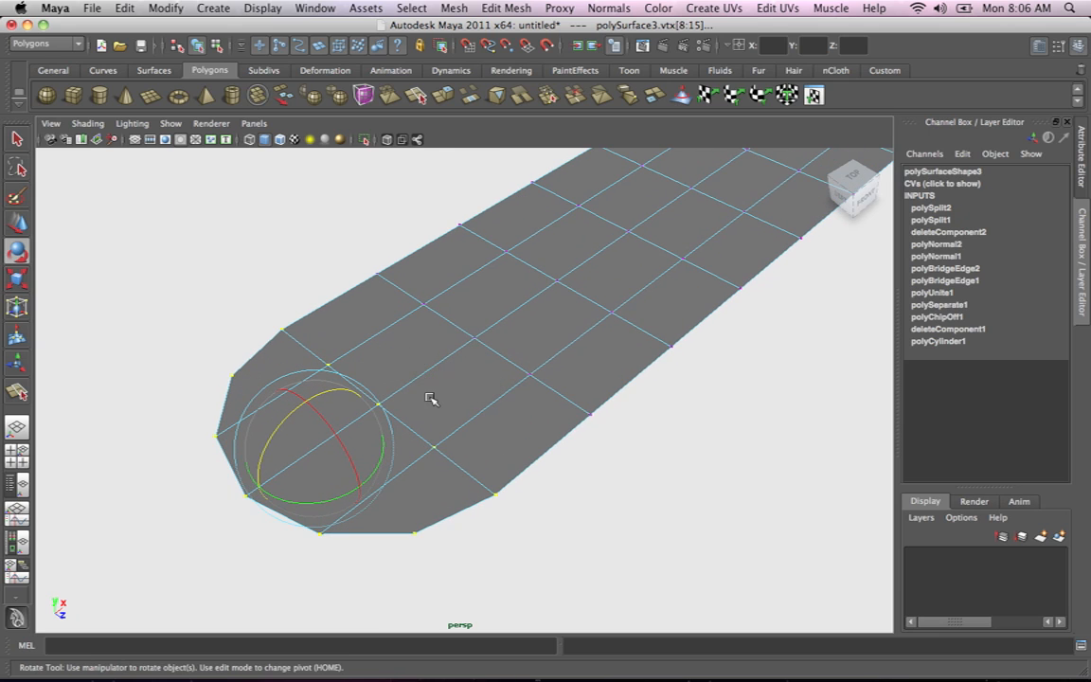
Move the rotation pivot to the near end's inner cross row, at about X -0.87, and rotate the end upward around the crosswise axis
{"action": "key", "text": "Home"}
{"action": "left_click_drag", "start_coordinate": [346, 431], "coordinate": [421, 383]}
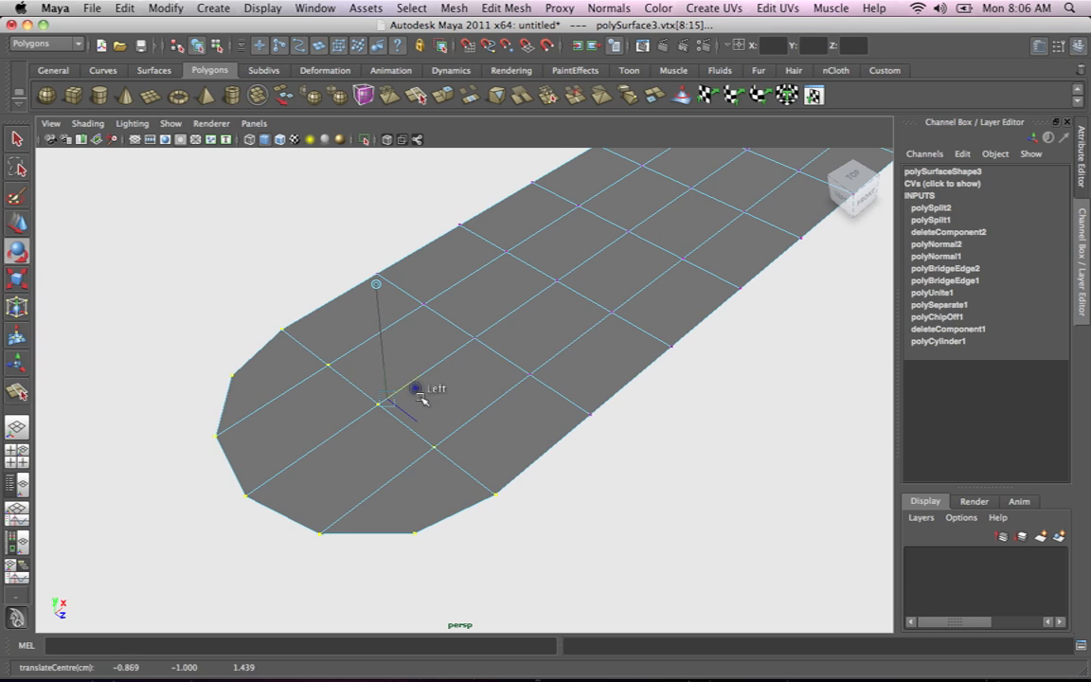
{"action": "key", "text": "Home"}
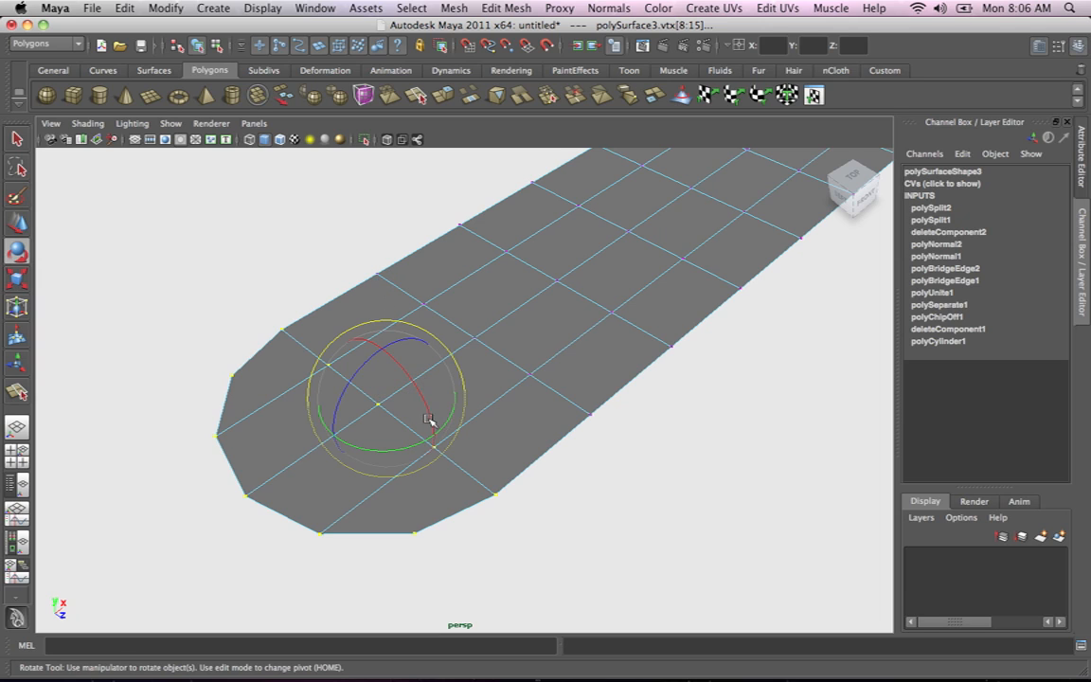
{"action": "left_click_drag", "start_coordinate": [364, 366], "coordinate": [387, 344]}
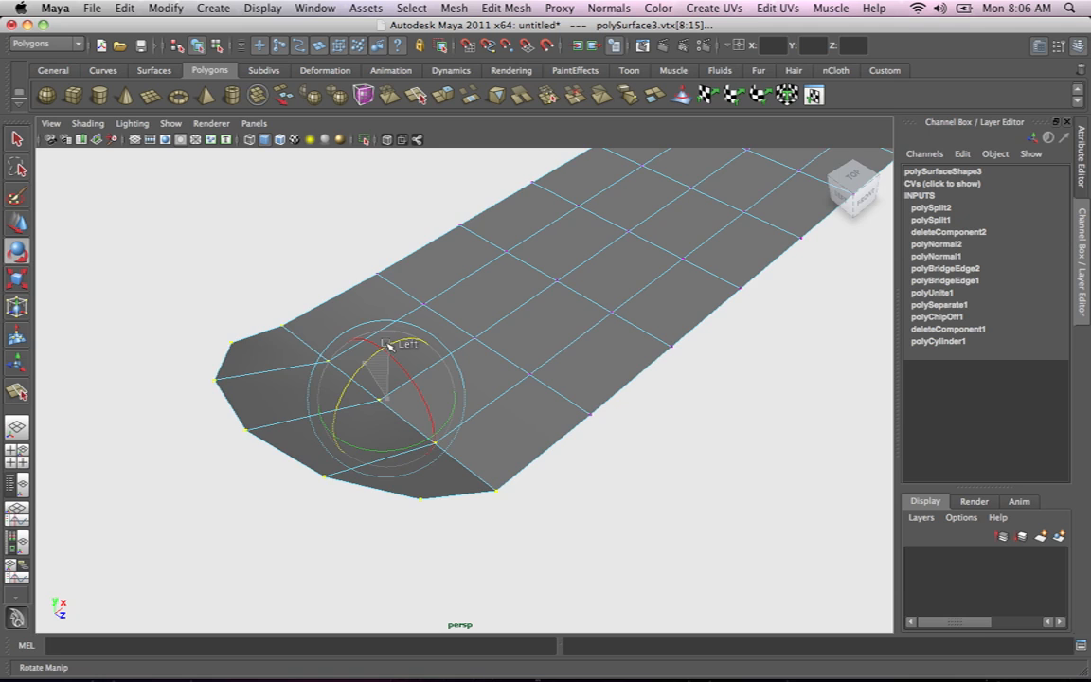
{"action": "right_click_drag", "start_coordinate": [585, 350], "coordinate": [375, 316], "text": "alt"}
{"action": "left_click_drag", "start_coordinate": [384, 326], "coordinate": [480, 277], "text": "alt"}
{"action": "left_click_drag", "start_coordinate": [416, 334], "coordinate": [406, 342]}
Select all the vertices of the far rounded end, including the adjoining cross row
{"action": "middle_click_drag", "start_coordinate": [626, 370], "coordinate": [319, 382], "text": "alt"}
{"action": "left_click_drag", "start_coordinate": [524, 389], "coordinate": [542, 406], "text": "alt"}
{"action": "left_click_drag", "start_coordinate": [589, 374], "coordinate": [705, 426], "text": "alt"}
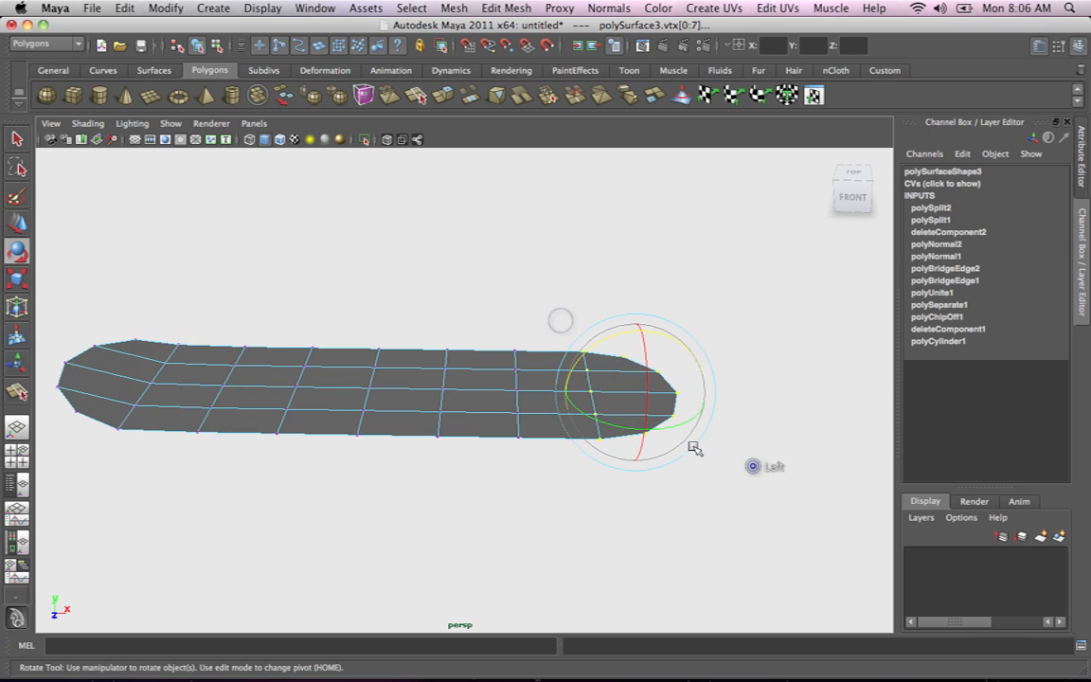
{"action": "middle_click_drag", "start_coordinate": [671, 438], "coordinate": [515, 418], "text": "alt"}
{"action": "right_click_drag", "start_coordinate": [515, 417], "coordinate": [717, 471], "text": "alt"}
{"action": "left_click_drag", "start_coordinate": [650, 474], "coordinate": [558, 397], "text": "alt"}
Move the rotation pivot to the far end's inner cross row, at about X 10.1, and rotate that end upward
{"action": "key", "text": "Home"}
{"action": "left_click_drag", "start_coordinate": [545, 333], "coordinate": [469, 361]}
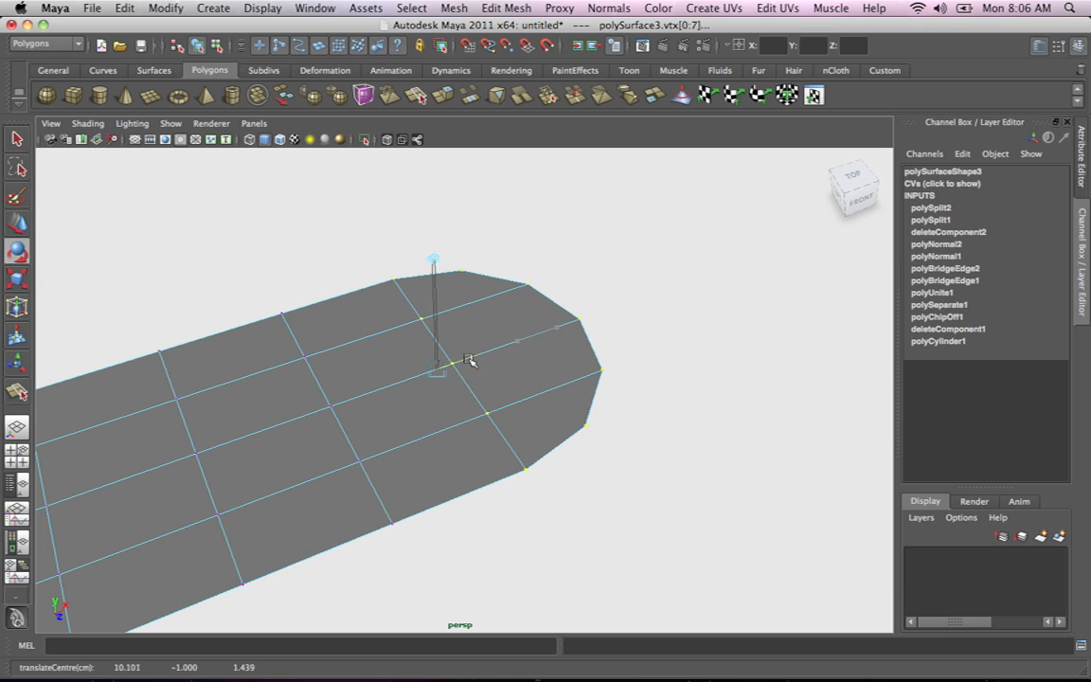
{"action": "key", "text": "Home"}
{"action": "mouse_move", "coordinate": [432, 322]}
{"action": "left_mouse_down"}
{"action": "mouse_move", "coordinate": [417, 324]}
{"action": "mouse_move", "coordinate": [436, 325]}
{"action": "left_mouse_up"}
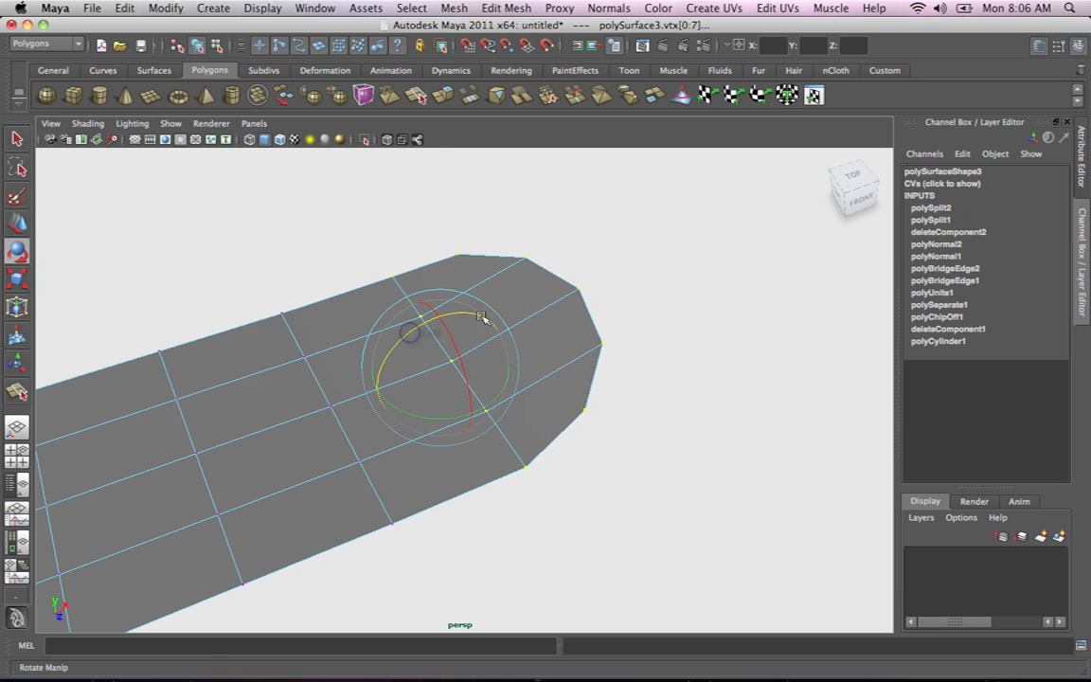
{"action": "left_click_drag", "start_coordinate": [418, 323], "coordinate": [375, 312], "text": "alt"}
{"action": "left_click_drag", "start_coordinate": [375, 313], "coordinate": [400, 310], "text": "alt"}
Inspect the profile of the upturned ends in the side and front orthographic views
{"action": "key", "text": "space"}
{"action": "left_click", "coordinate": [447, 313]}
{"action": "key", "text": "space"}
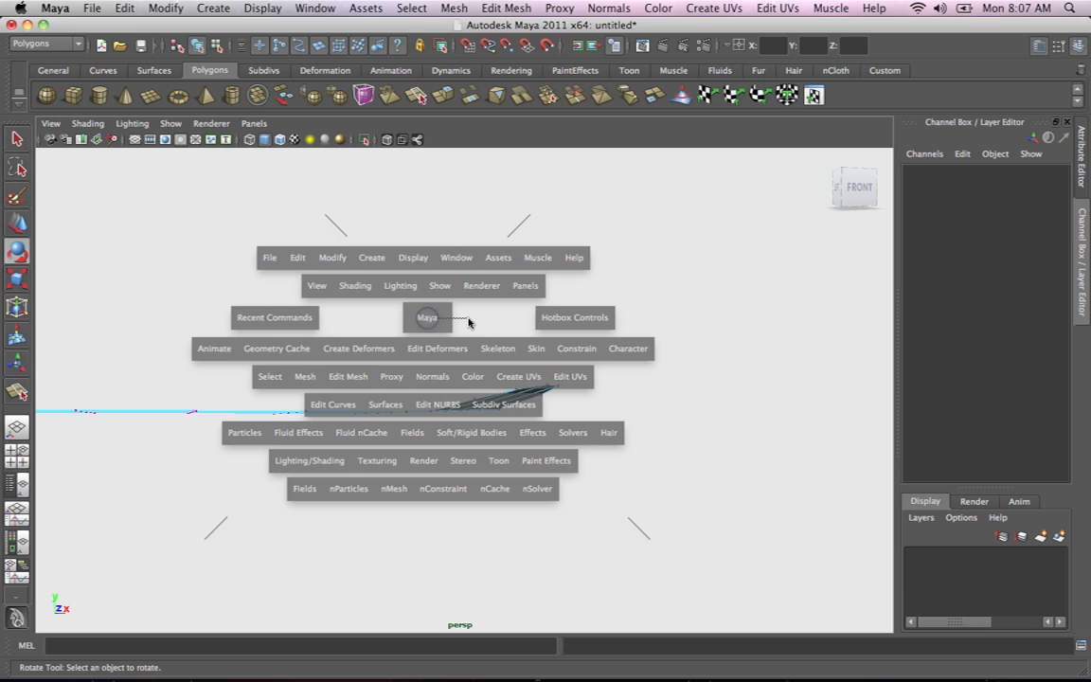
{"action": "left_click", "coordinate": [435, 323]}
{"action": "left_click_drag", "start_coordinate": [472, 328], "coordinate": [474, 321]}
{"action": "middle_click_drag", "start_coordinate": [516, 349], "coordinate": [718, 336], "text": "alt"}
{"action": "key", "text": "space"}
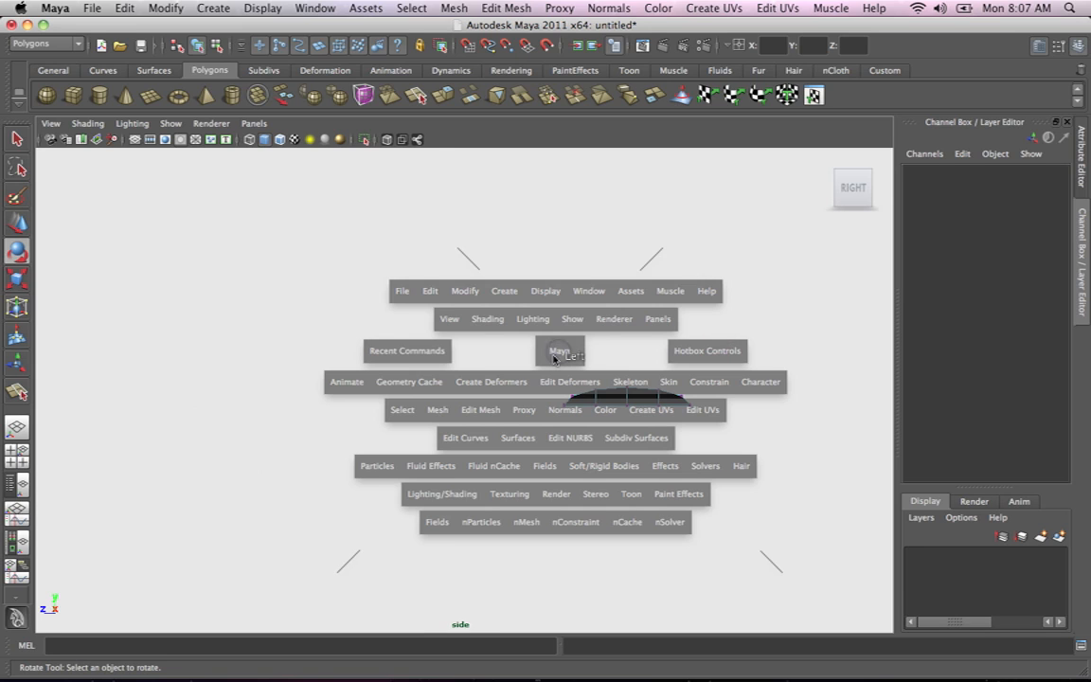
{"action": "left_click_drag", "start_coordinate": [558, 356], "coordinate": [558, 387]}
{"action": "middle_click_drag", "start_coordinate": [555, 371], "coordinate": [464, 357], "text": "alt"}
{"action": "right_click_drag", "start_coordinate": [497, 331], "coordinate": [407, 327], "text": "alt"}
{"action": "middle_click_drag", "start_coordinate": [546, 348], "coordinate": [634, 357], "text": "alt"}
{"action": "right_click_drag", "start_coordinate": [468, 331], "coordinate": [792, 422], "text": "alt"}
{"action": "right_click_drag", "start_coordinate": [791, 422], "coordinate": [617, 388], "text": "alt"}
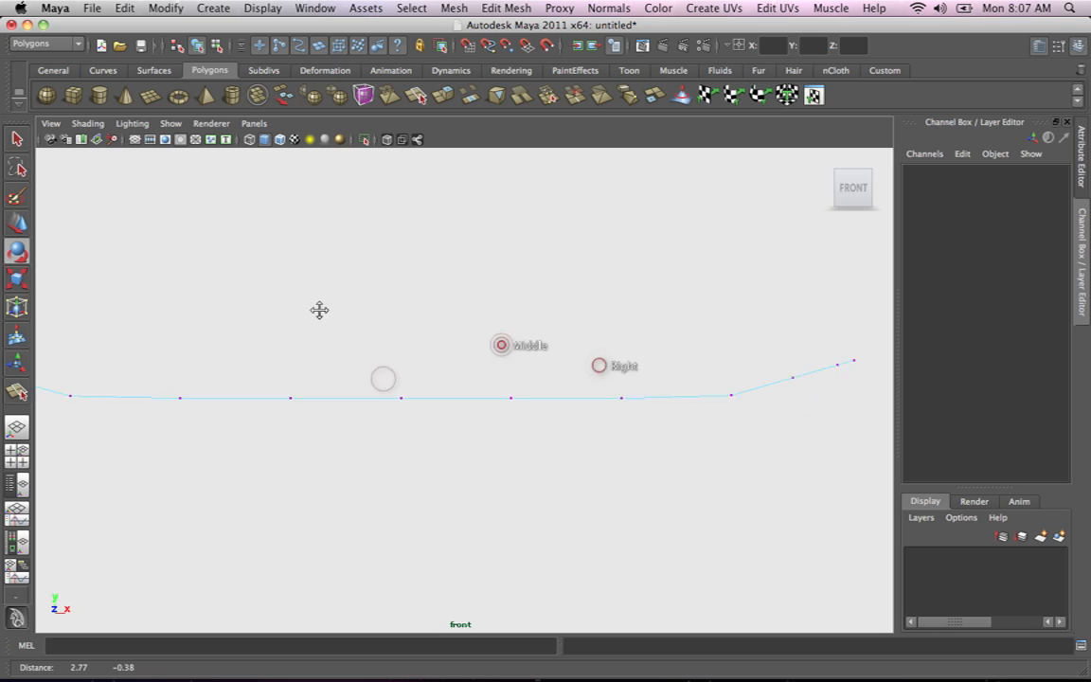
Return to the perspective view and look over the whole bent shape
{"action": "key", "text": "space"}
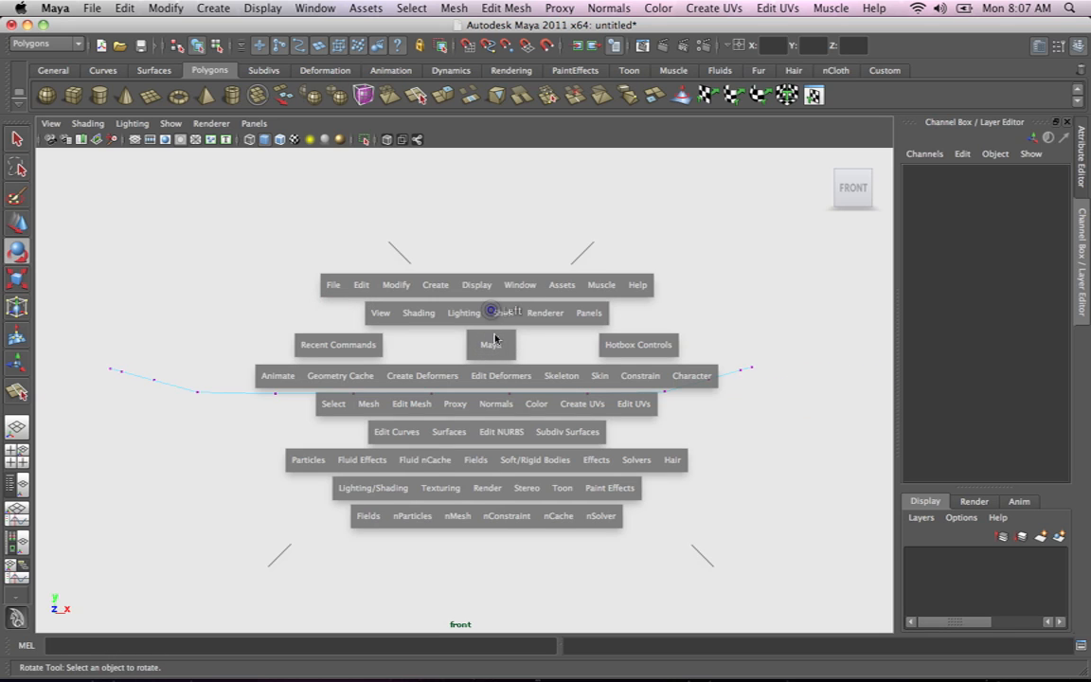
{"action": "left_click_drag", "start_coordinate": [496, 339], "coordinate": [499, 304]}
{"action": "left_click_drag", "start_coordinate": [494, 362], "coordinate": [570, 400], "text": "alt"}
{"action": "right_click_drag", "start_coordinate": [514, 360], "coordinate": [354, 350], "text": "alt"}
{"action": "middle_click_drag", "start_coordinate": [542, 316], "coordinate": [618, 248], "text": "alt"}
{"action": "right_click_drag", "start_coordinate": [568, 284], "coordinate": [439, 307], "text": "alt"}
{"action": "left_click_drag", "start_coordinate": [521, 324], "coordinate": [472, 346], "text": "alt"}
Return to object selection, select the whole shape and display it with the smooth mesh preview
{"action": "right_click_drag", "start_coordinate": [533, 332], "coordinate": [569, 301]}
{"action": "left_click", "coordinate": [560, 328]}
{"action": "key", "text": "3"}
{"action": "left_click_drag", "start_coordinate": [576, 415], "coordinate": [491, 464], "text": "alt"}
{"action": "left_click", "coordinate": [538, 435]}
{"action": "right_click_drag", "start_coordinate": [491, 464], "coordinate": [604, 435], "text": "alt"}
{"action": "left_click", "coordinate": [540, 487]}
{"action": "left_click_drag", "start_coordinate": [541, 487], "coordinate": [633, 462], "text": "alt"}
{"action": "right_click_drag", "start_coordinate": [529, 403], "coordinate": [480, 386], "text": "alt"}
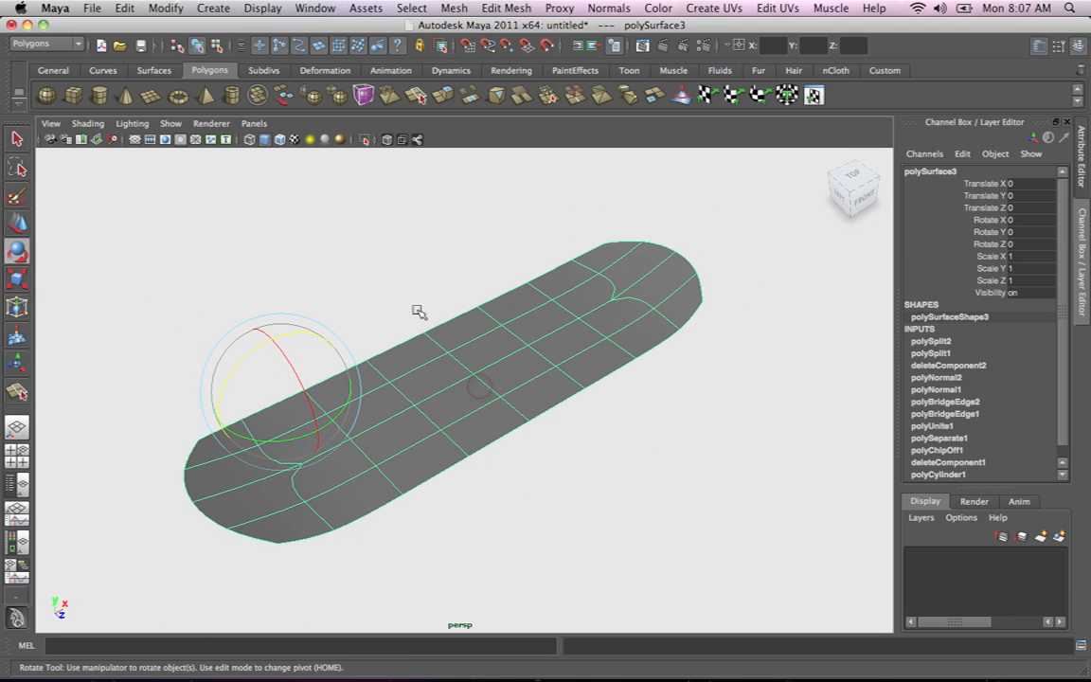